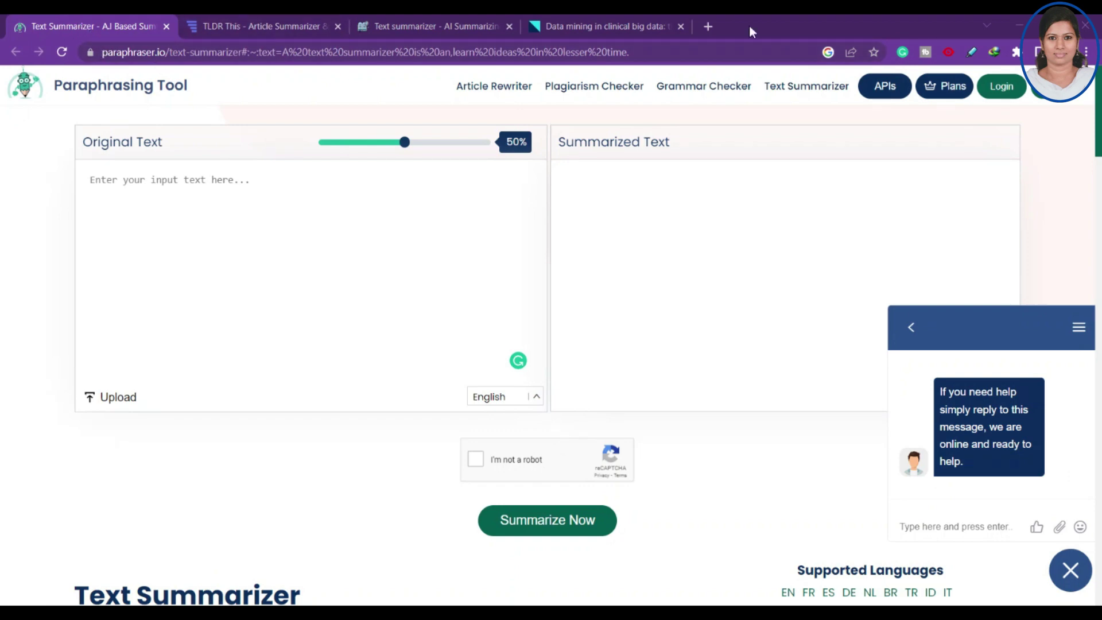
Read through the text summarizer page's description, usage instructions, features and footer.
scroll(627, 321, "down", 7)
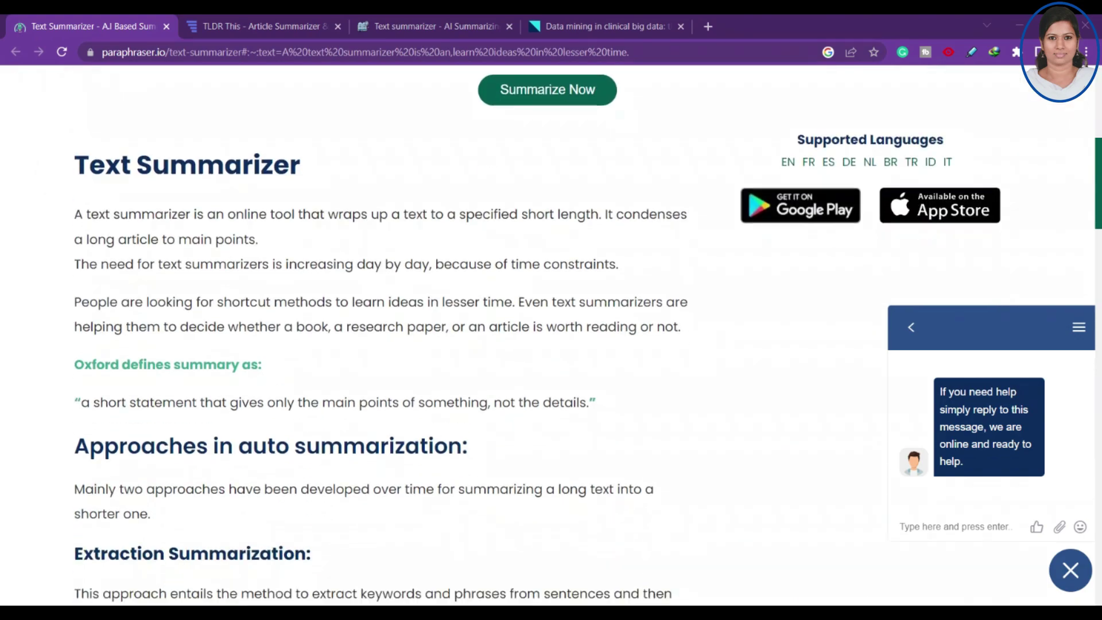
scroll(382, 333, "down", 10)
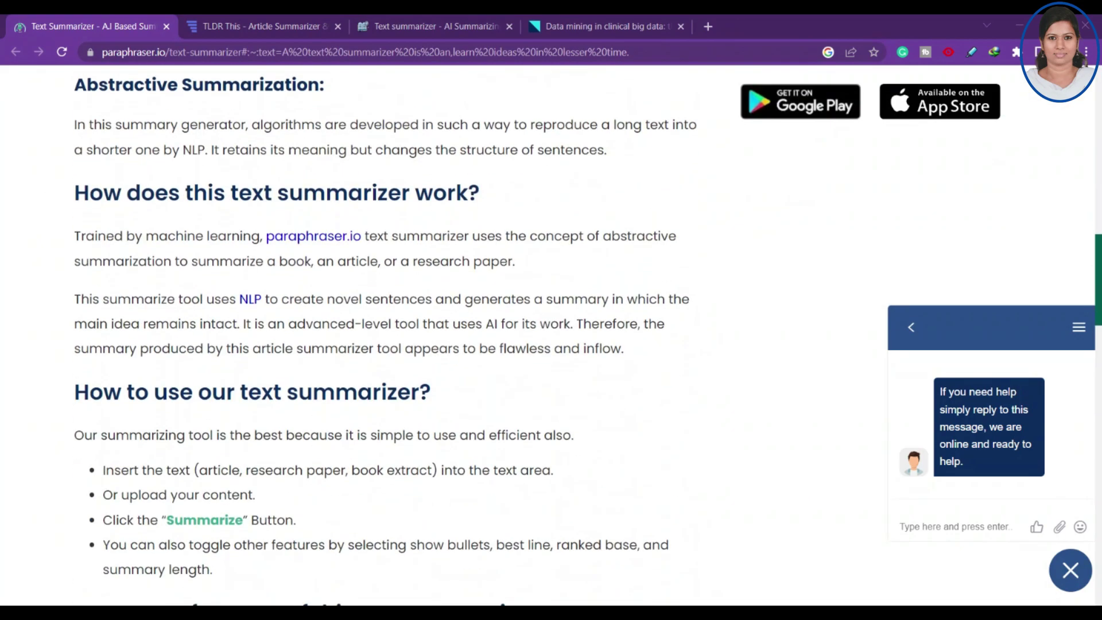
scroll(381, 333, "down", 3)
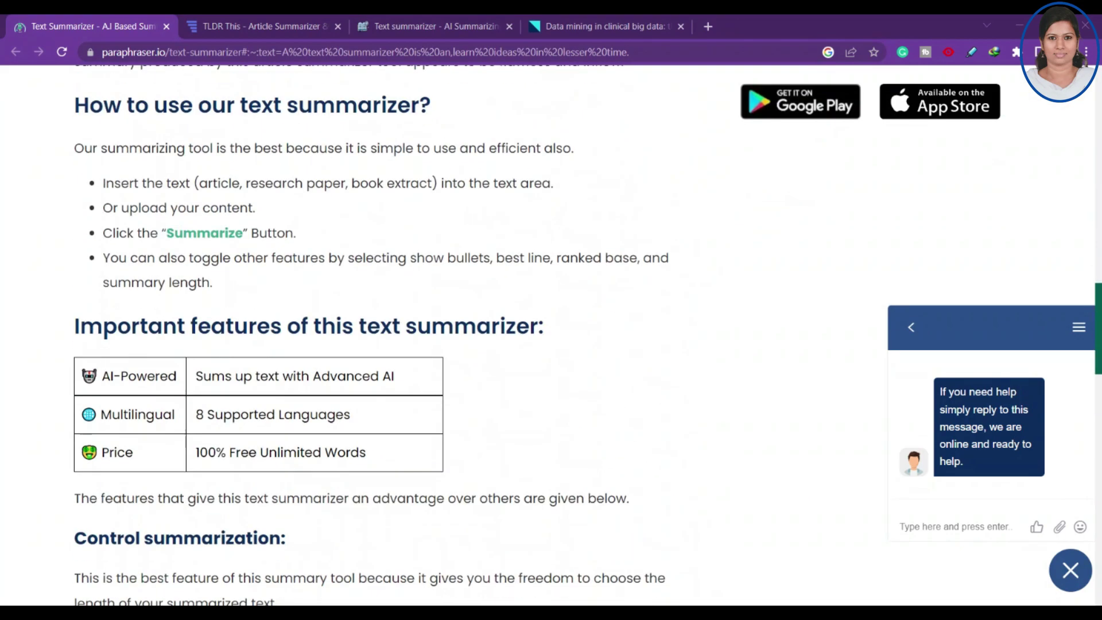
scroll(195, 507, "up", 6)
scroll(195, 507, "down", 20)
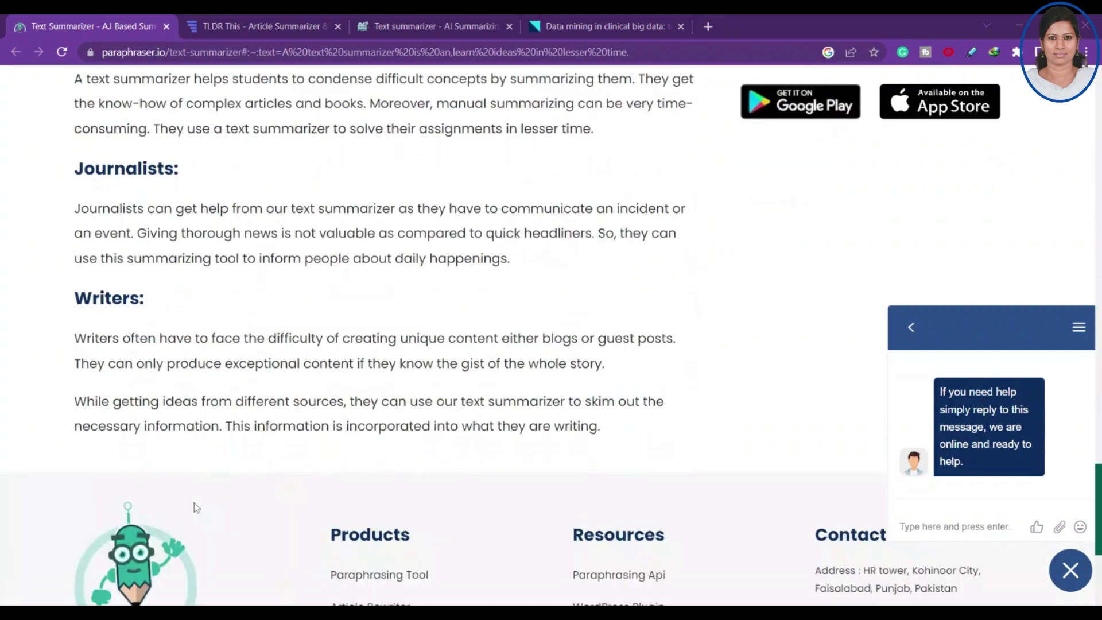
scroll(194, 503, "down", 5)
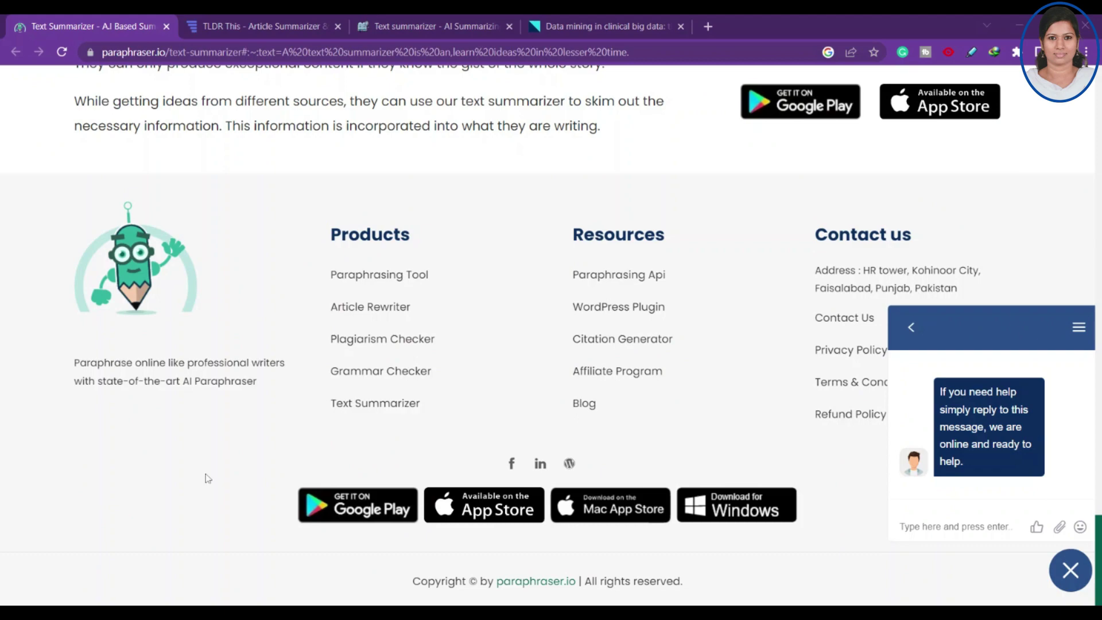
scroll(191, 413, "up", 15)
scroll(184, 419, "up", 15)
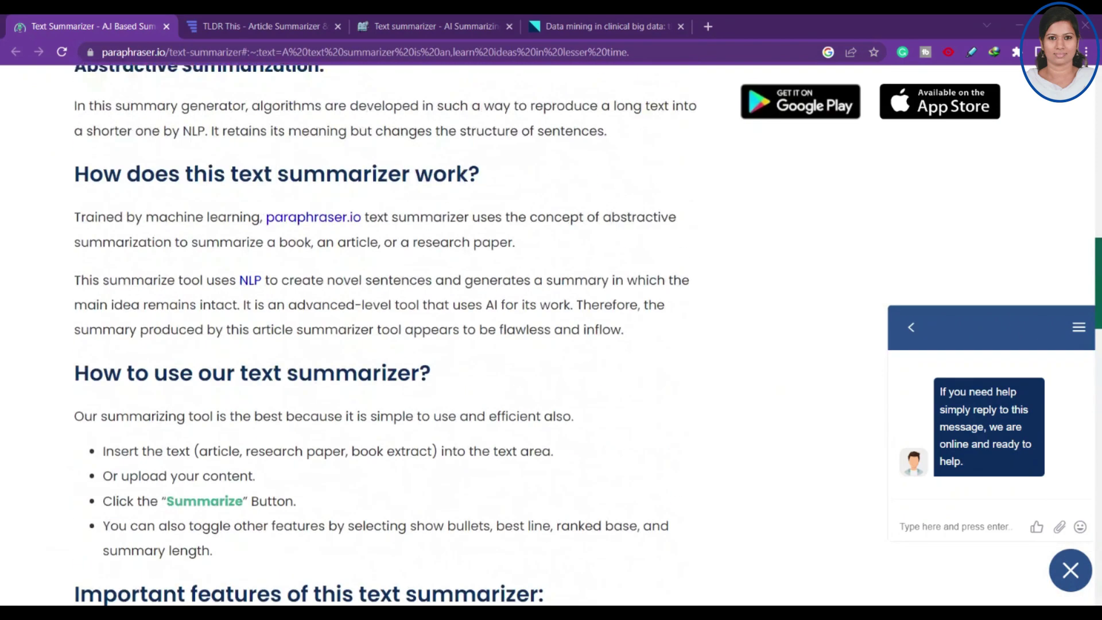
Copy the clinical big data article from its abstract through the overview of public medical databases and paste it as the summarizer's original text.
left_click(91, 179)
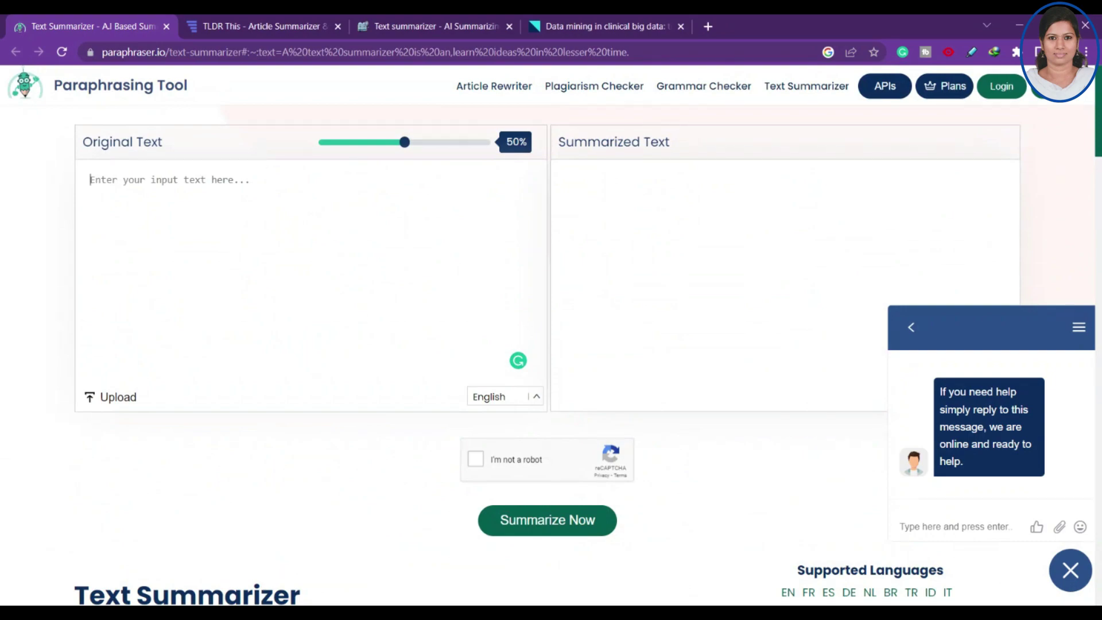
left_click(634, 22)
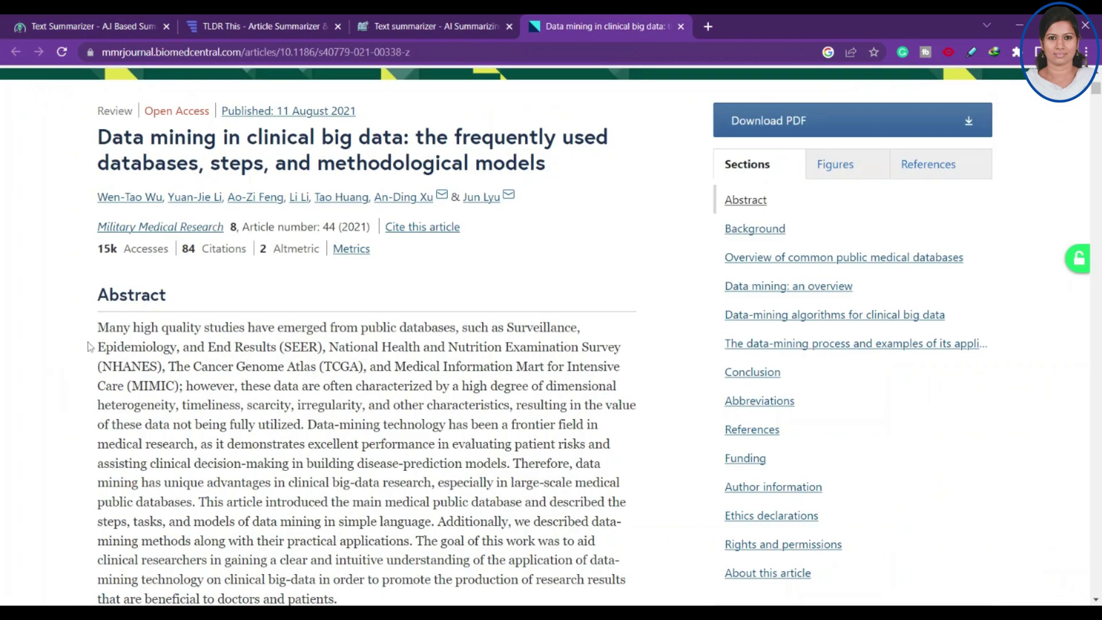
left_click_drag(98, 326, 379, 394)
scroll(304, 494, "down", 20)
scroll(313, 499, "up", 8)
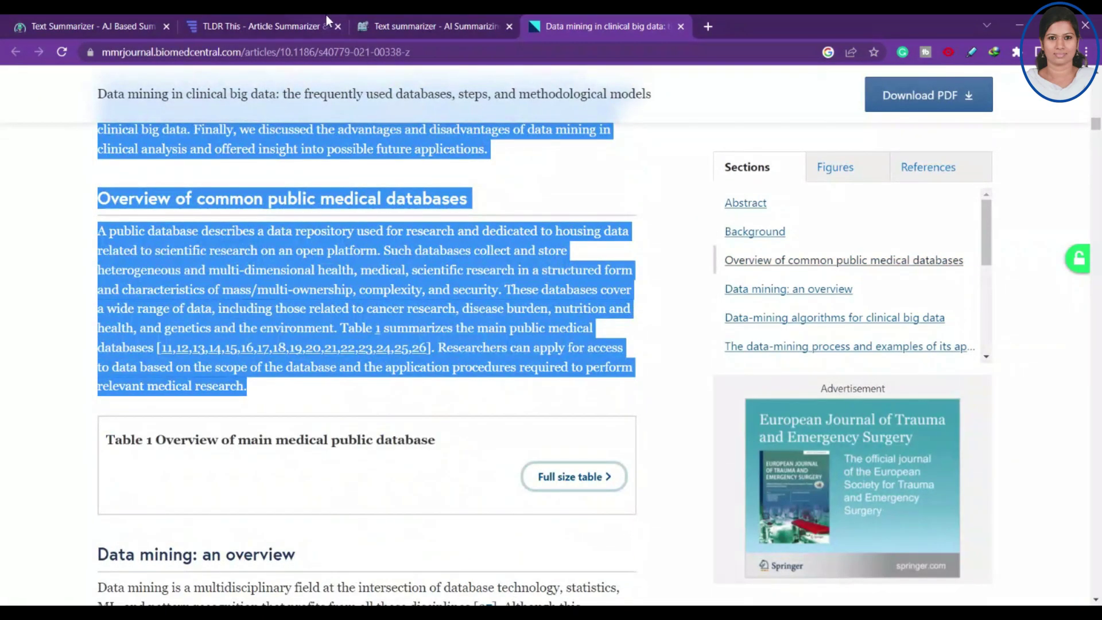
left_click(78, 23)
key("ctrl+v")
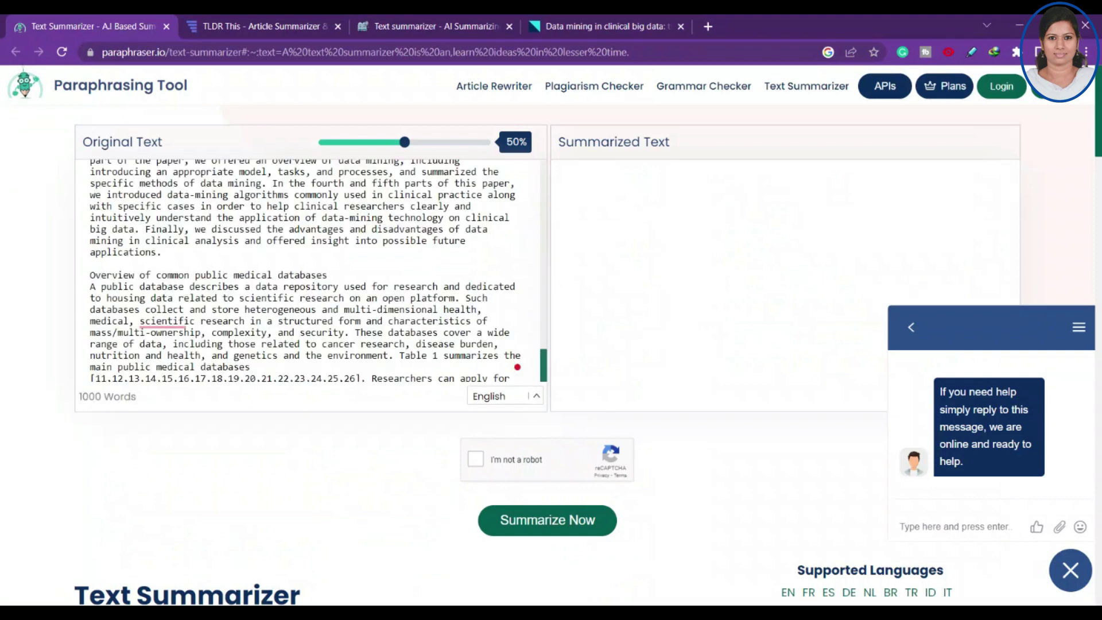
scroll(304, 270, "up", 2)
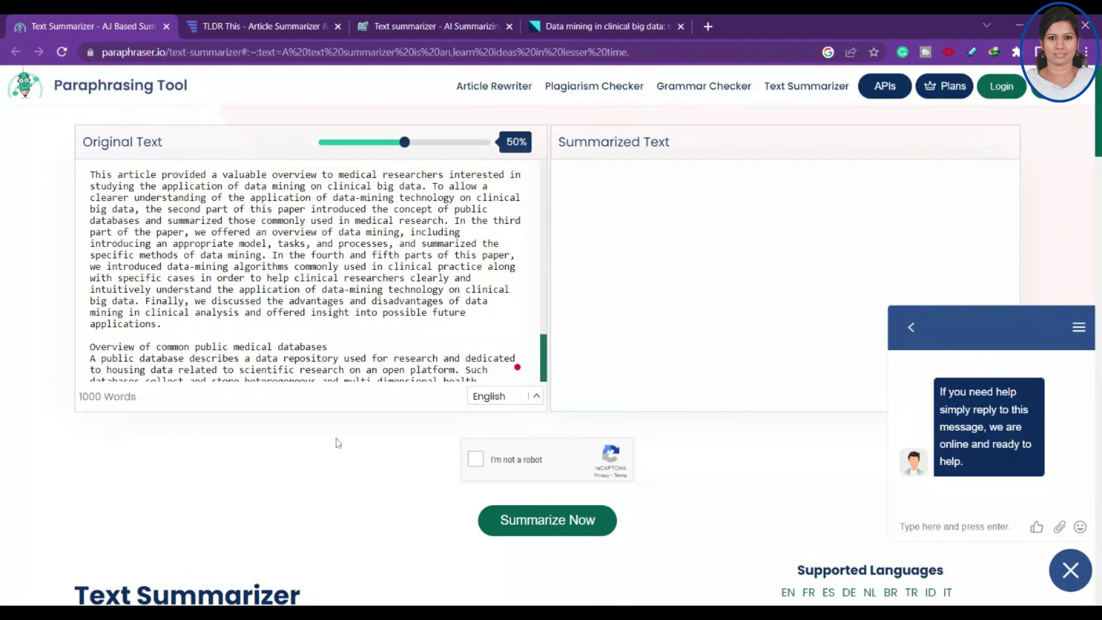
Clear the original text, paste the "What is data mining?" passage instead and look through it.
key("ctrl+a")
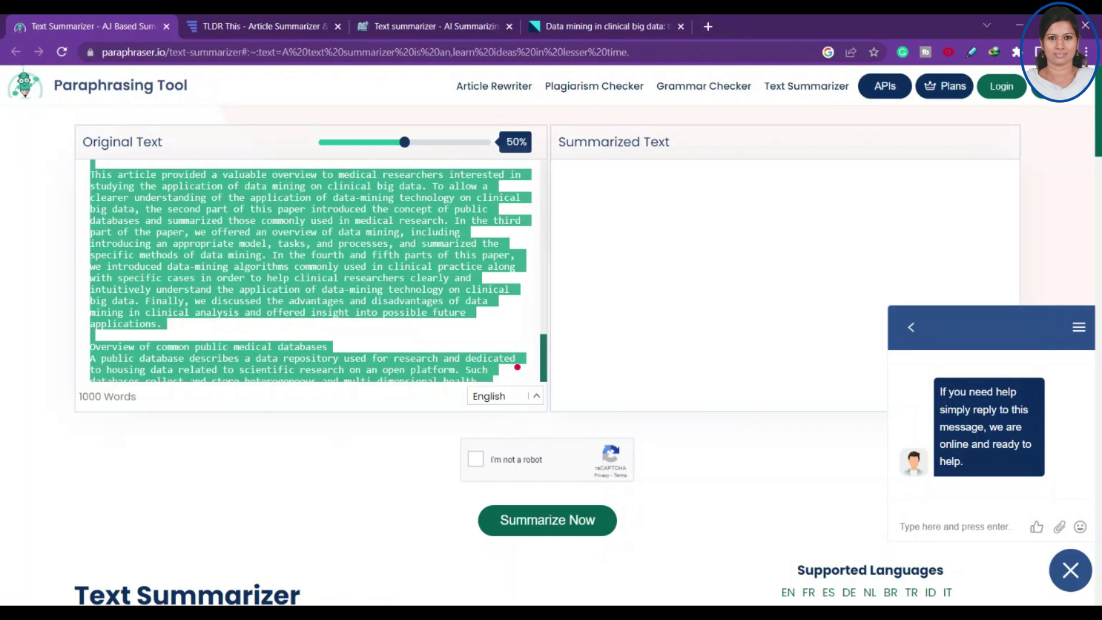
key("BackSpace")
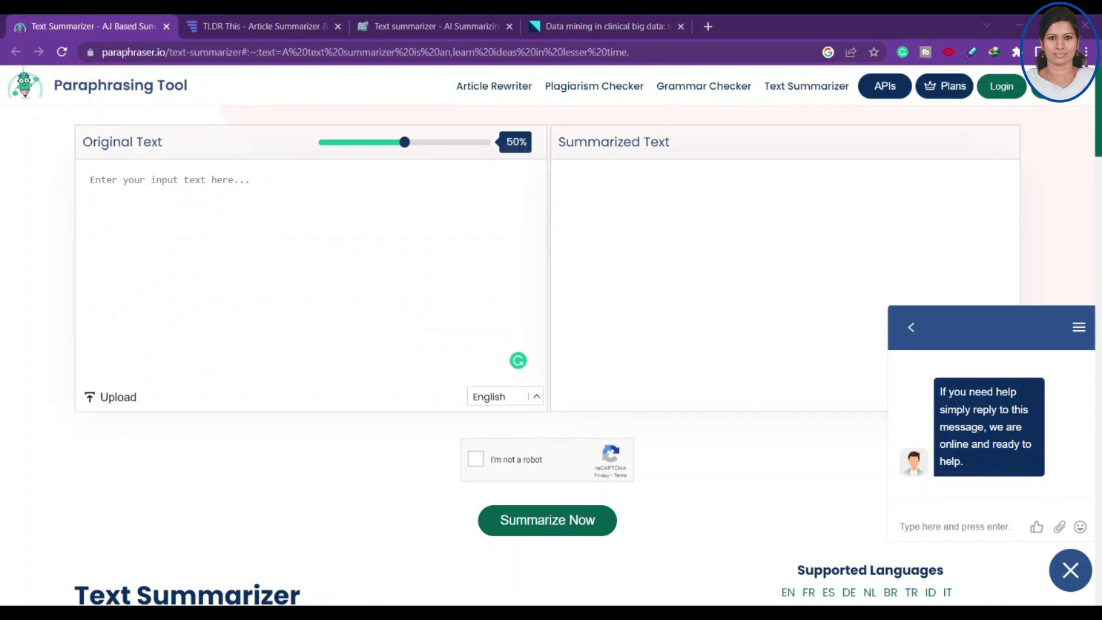
key("ctrl+v")
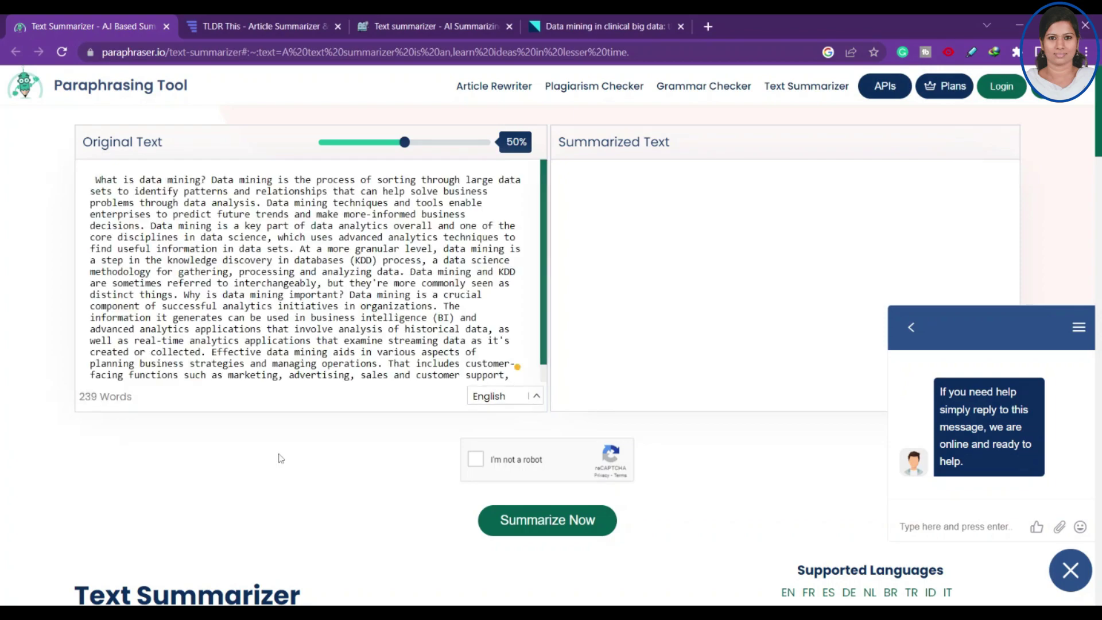
scroll(310, 270, "down", 10)
scroll(551, 333, "up", 5)
scroll(551, 333, "up", 2)
scroll(309, 200, "up", 2)
Replace the whole original text with the copied clinical big data article text.
key("ctrl+a")
key("ctrl+v")
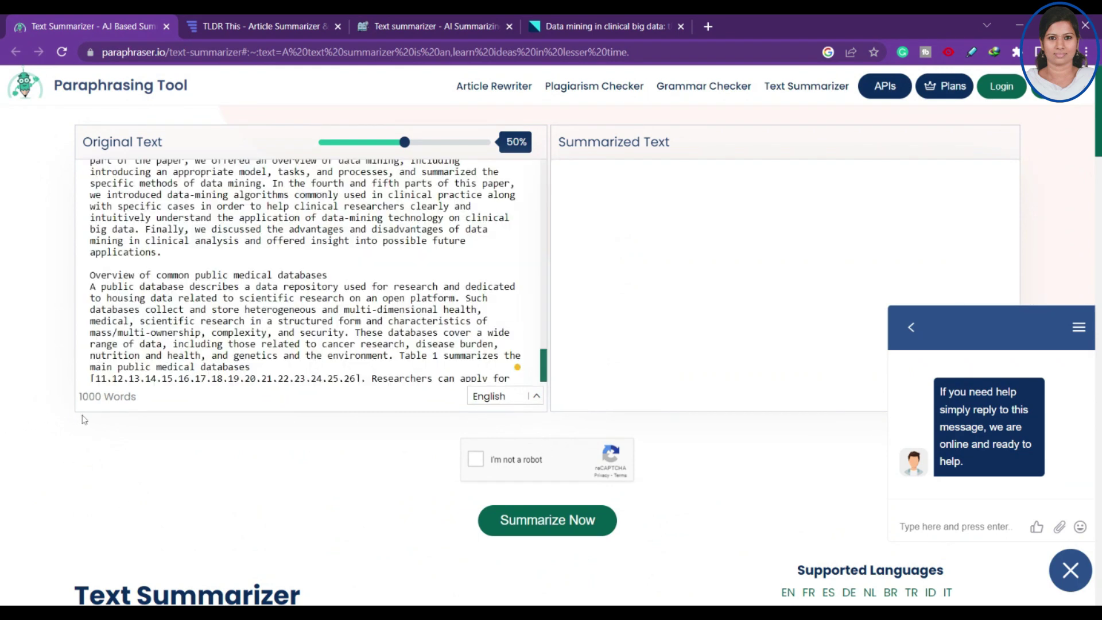
scroll(517, 367, "up", 1)
scroll(517, 367, "up", 10)
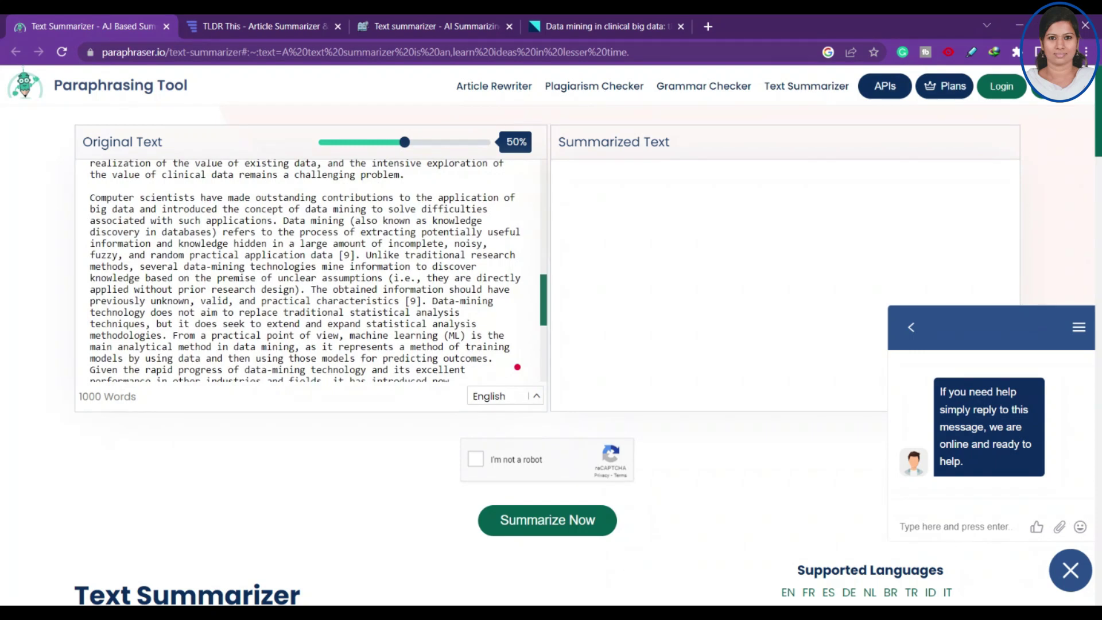
Set the summary length to 67%, complete the robot check and summarize the article text.
left_click_drag(404, 142, 459, 143)
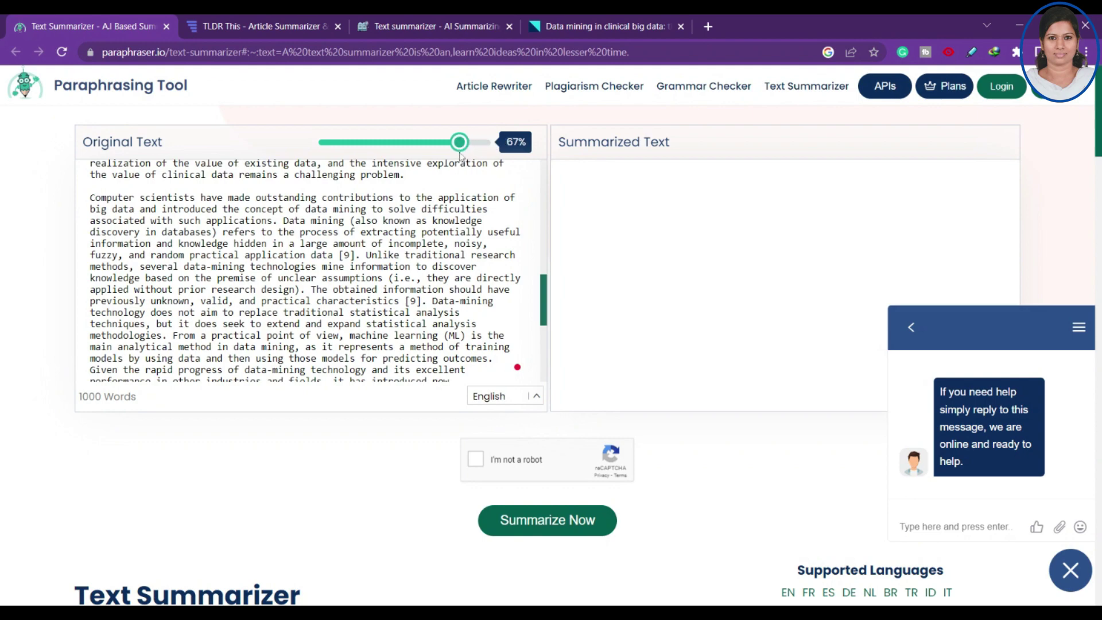
scroll(517, 367, "down", 1)
scroll(517, 367, "up", 6)
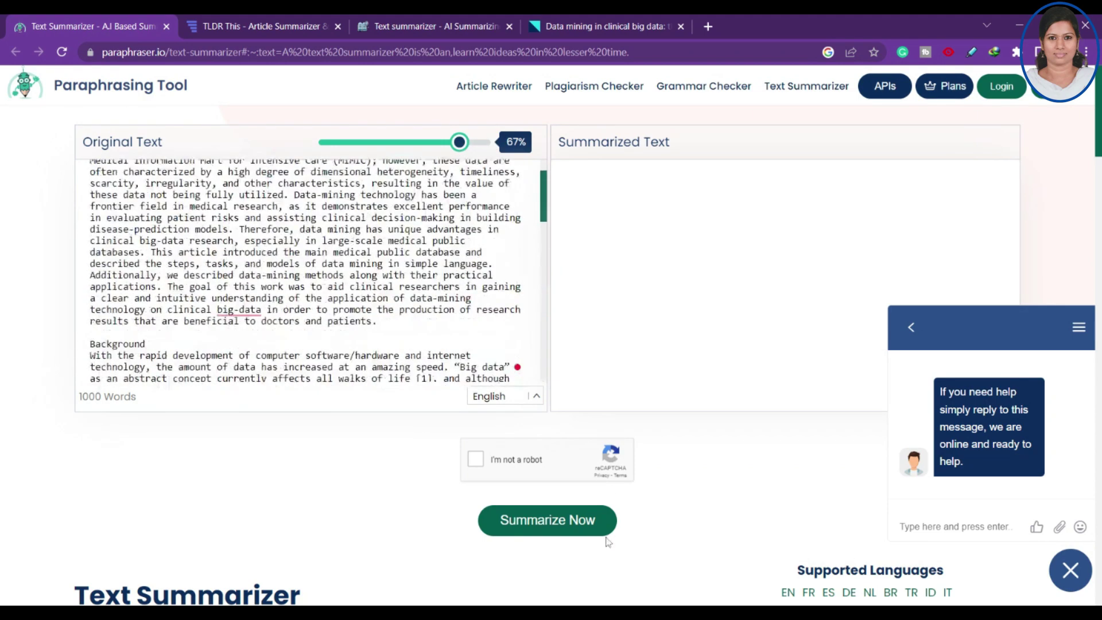
left_click(476, 459)
left_click(524, 525)
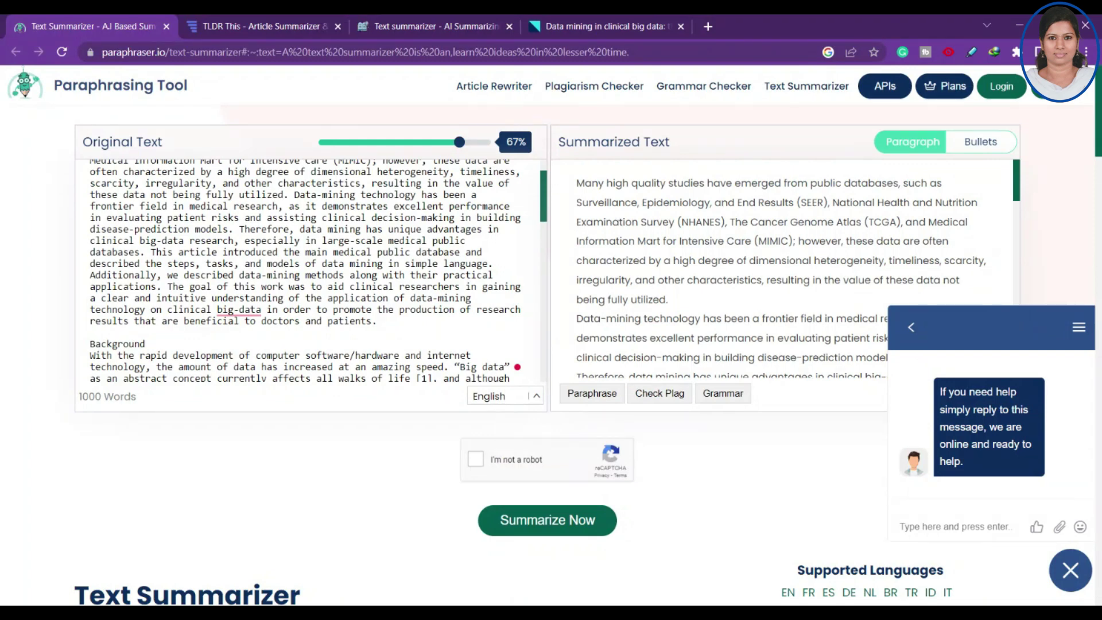
Check the word count of the original text and compare the original with the generated summary.
left_click_drag(81, 396, 166, 406)
scroll(816, 256, "down", 5)
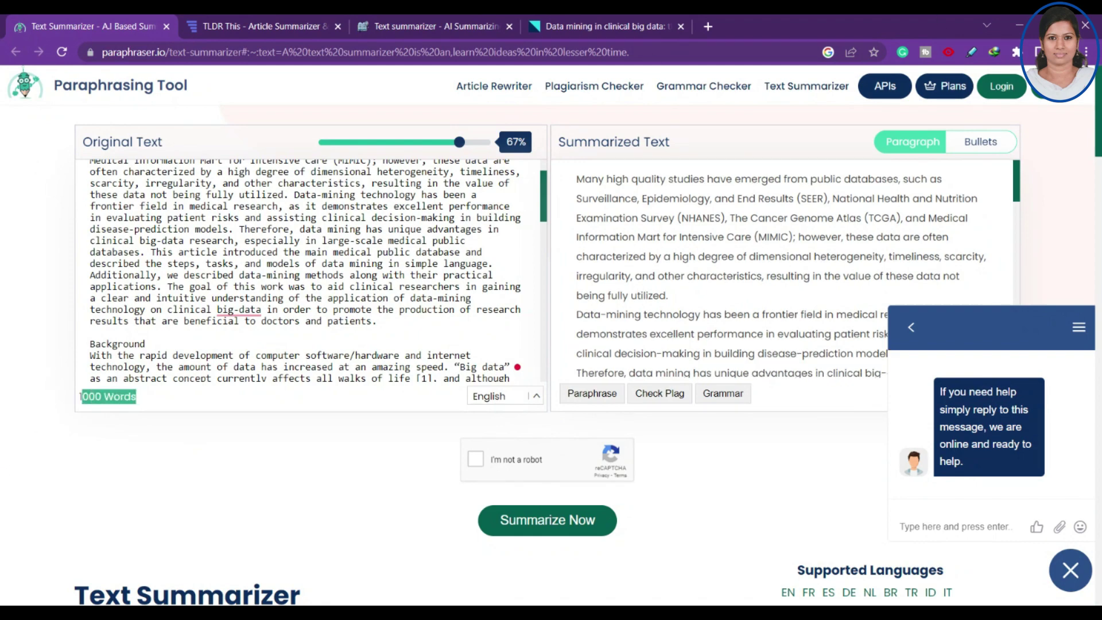
scroll(816, 256, "down", 10)
scroll(813, 251, "up", 7)
scroll(763, 269, "up", 8)
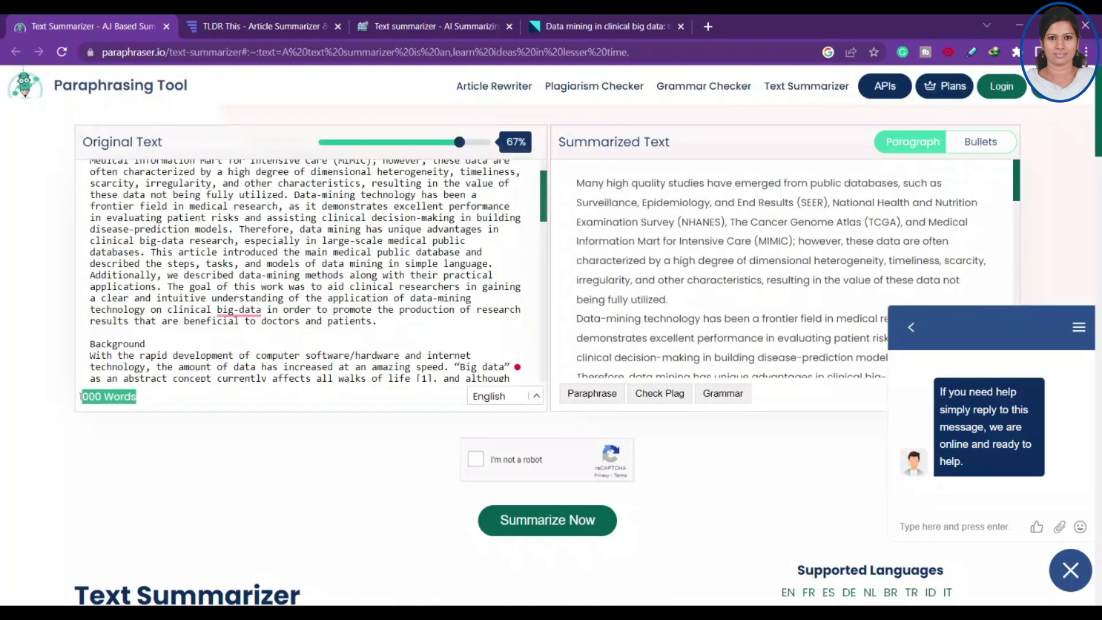
scroll(310, 270, "up", 3)
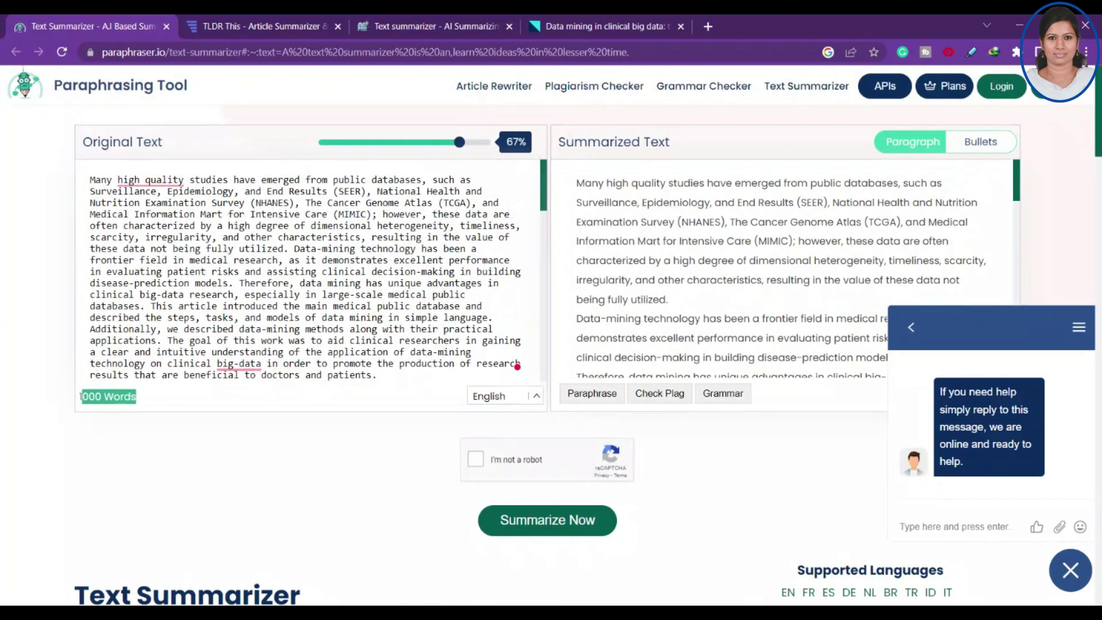
Set the summary length to 42%, complete the robot check, summarize the text again and review the new summary.
left_click_drag(459, 153, 411, 159)
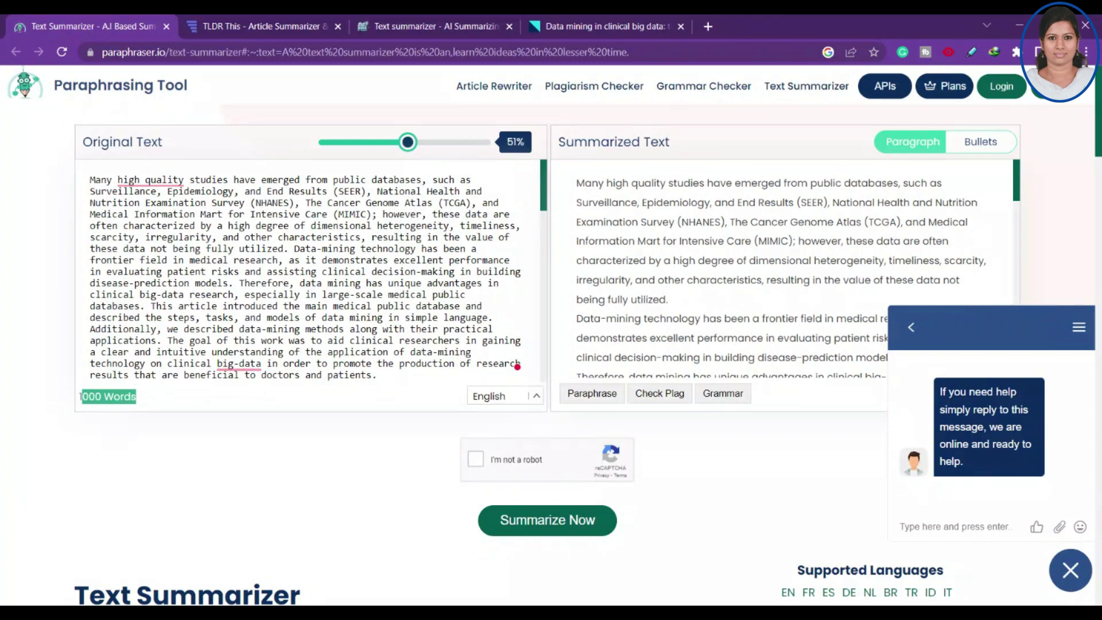
left_click_drag(408, 143, 382, 166)
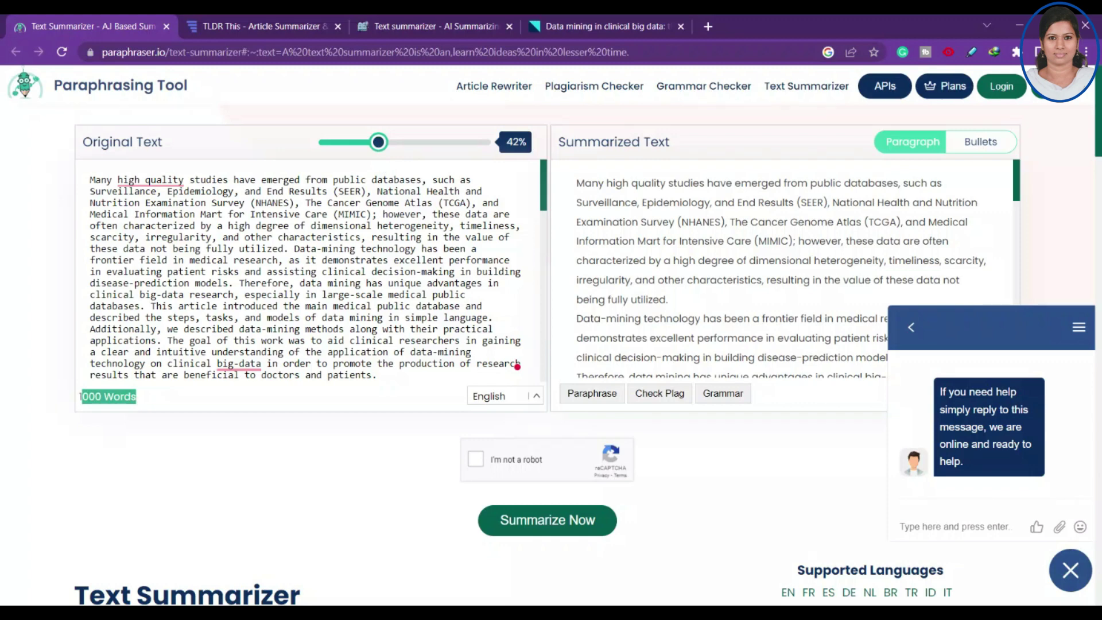
left_click(475, 458)
left_click(597, 533)
scroll(825, 254, "down", 5)
scroll(825, 255, "up", 10)
scroll(770, 208, "down", 3)
Send the summary to the paraphrasing tool and to the plagiarism checker, and look over the text transferred to the checker.
left_click(593, 395)
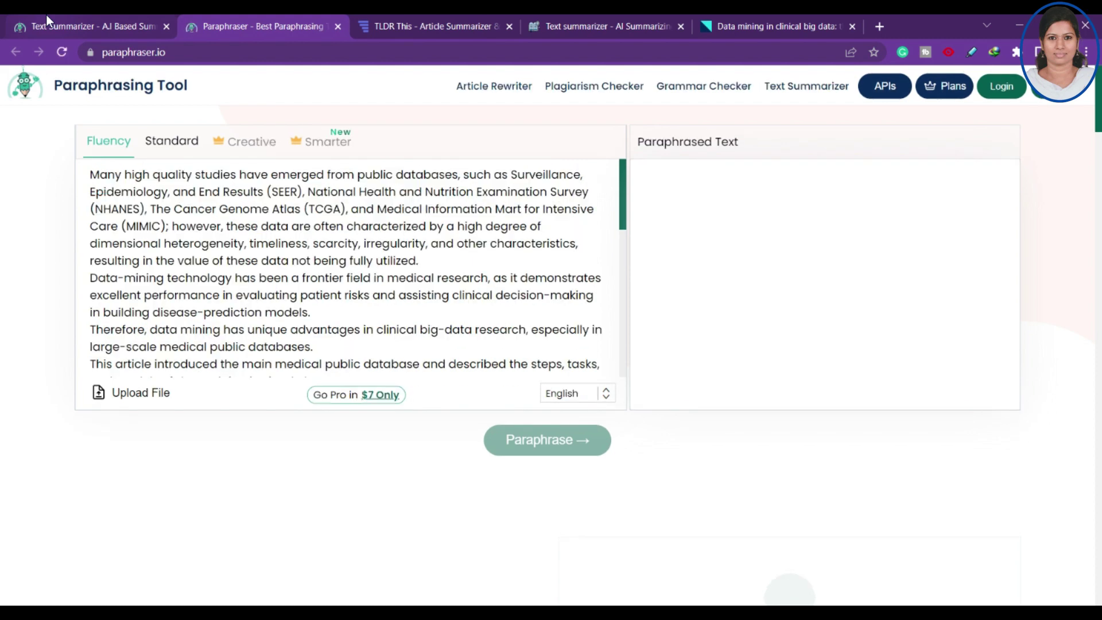
left_click(47, 18)
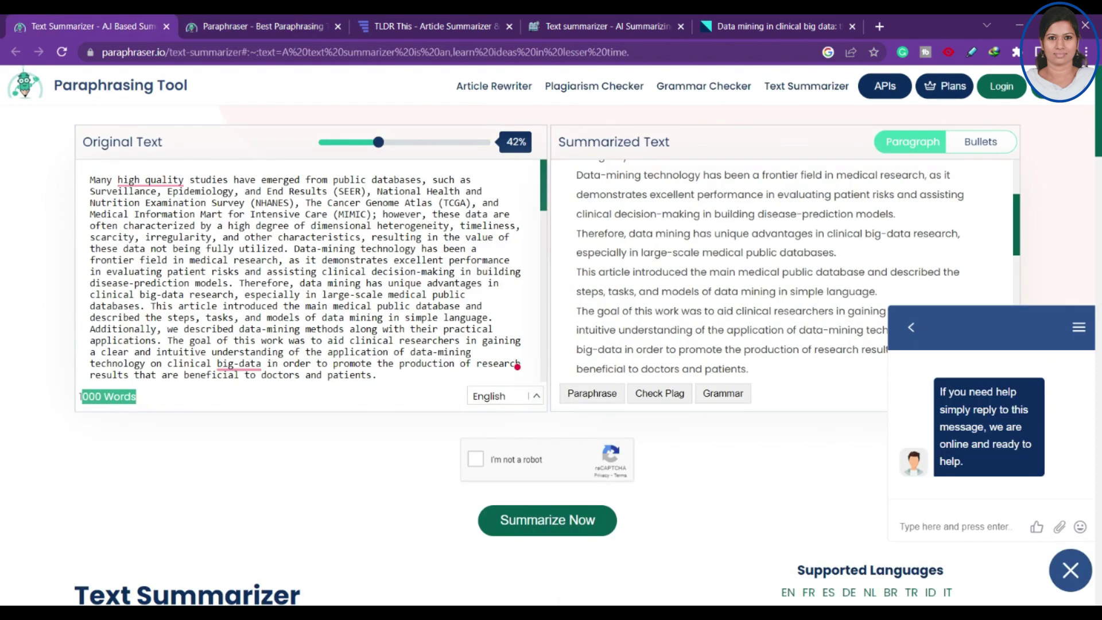
left_click(665, 396)
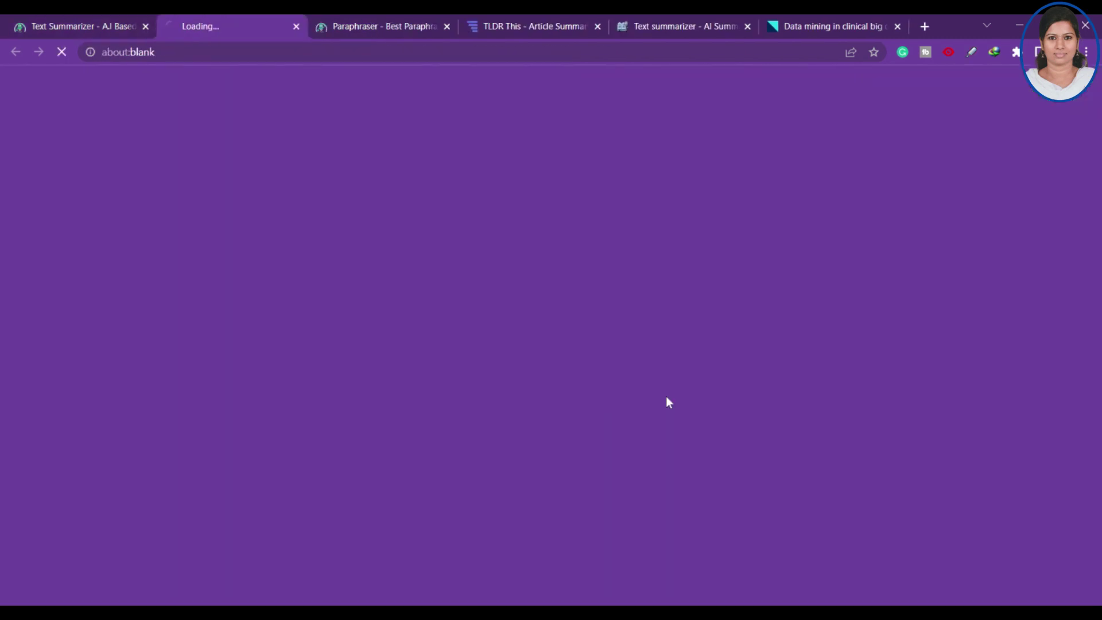
left_click(89, 23)
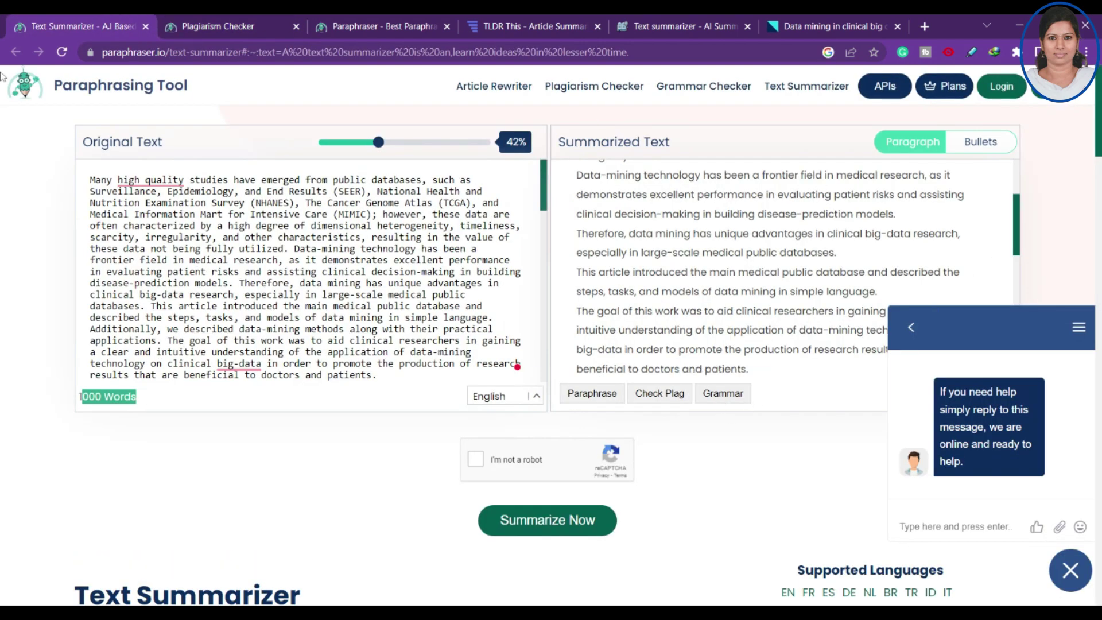
left_click(224, 23)
scroll(545, 238, "down", 5)
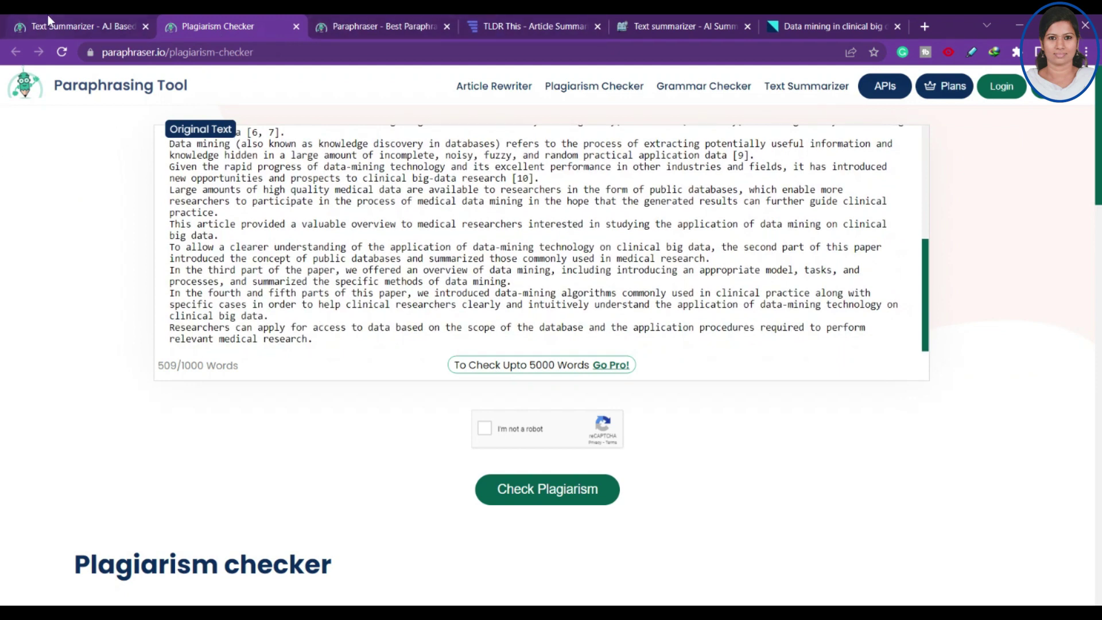
scroll(545, 239, "up", 5)
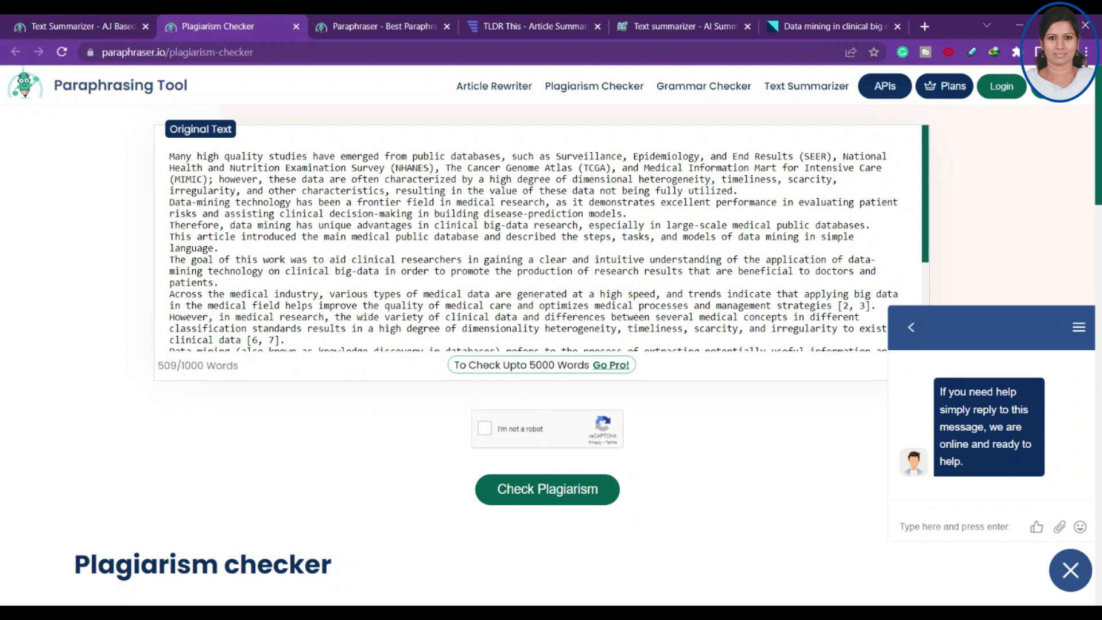
Switch to the TLDR This site and look over its input form and introduction.
left_click(484, 14)
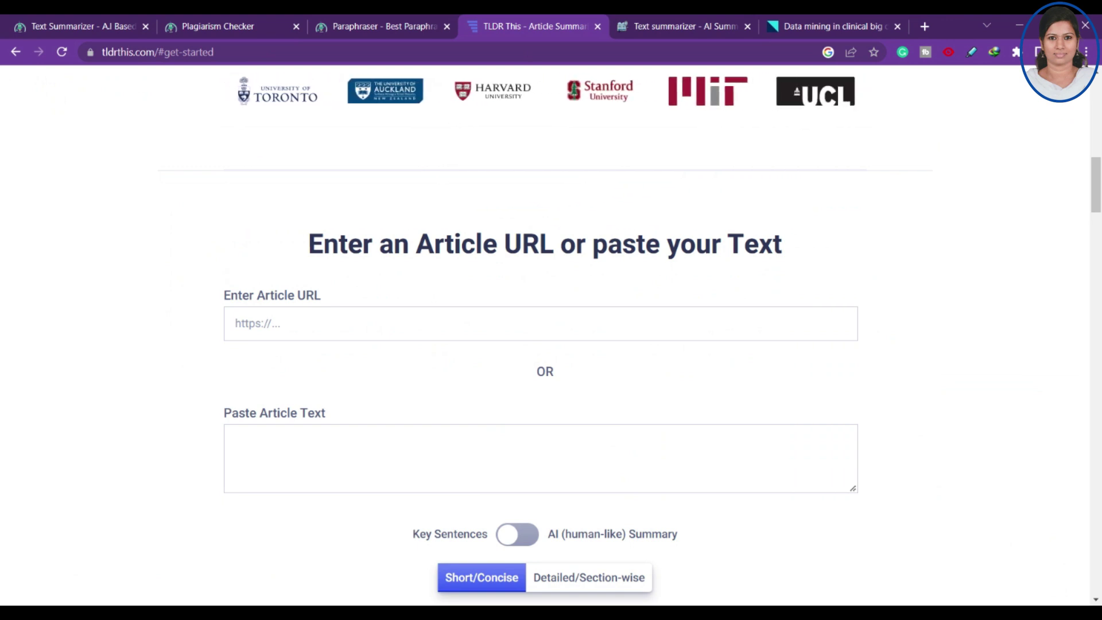
scroll(332, 148, "up", 6)
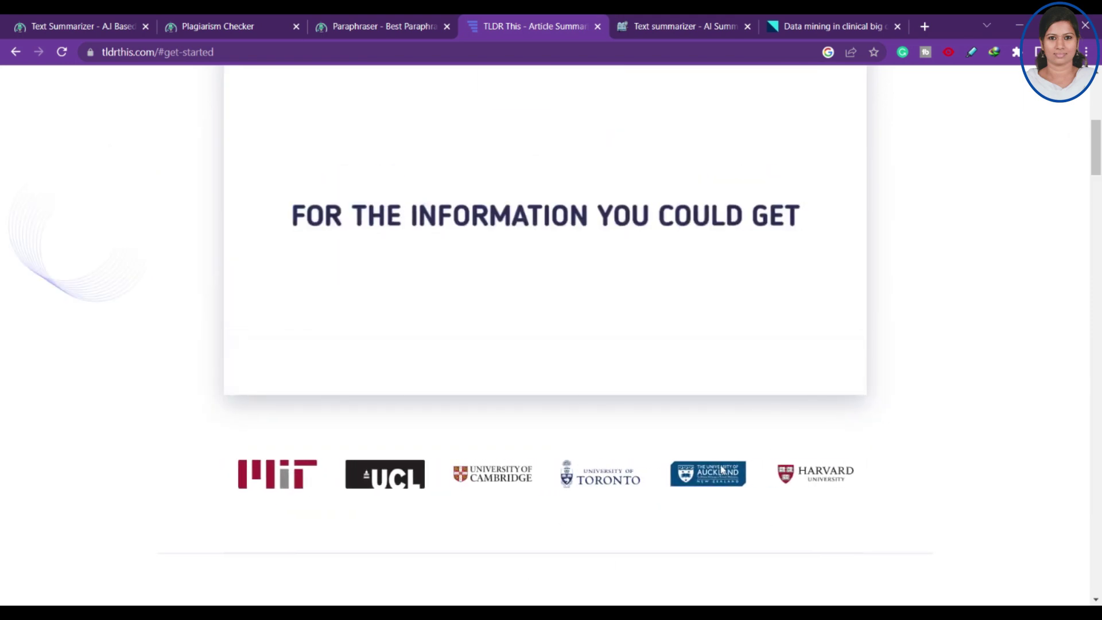
scroll(770, 480, "up", 8)
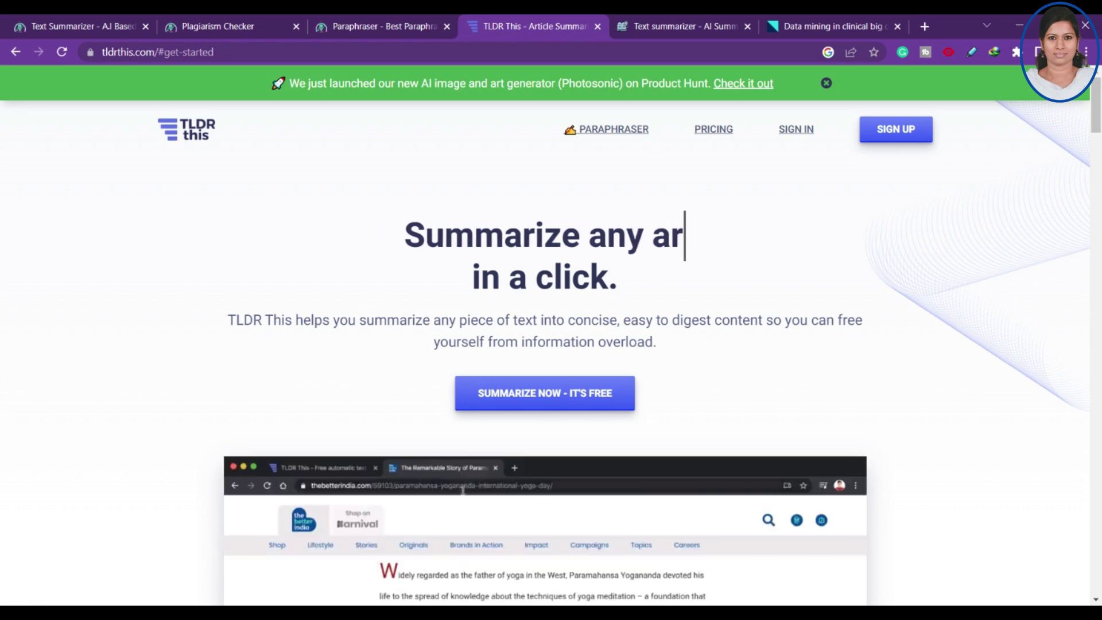
Copy the web address of the data mining in clinical big data article and paste it into TLDR This as the article URL.
left_click(817, 15)
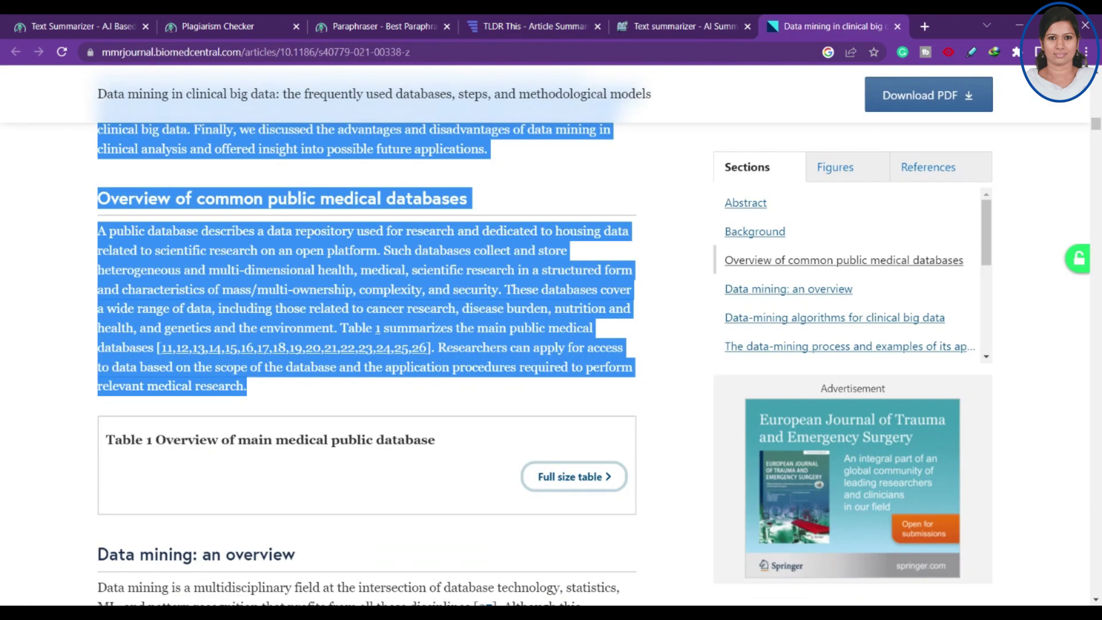
left_click(241, 58)
key("ctrl+c")
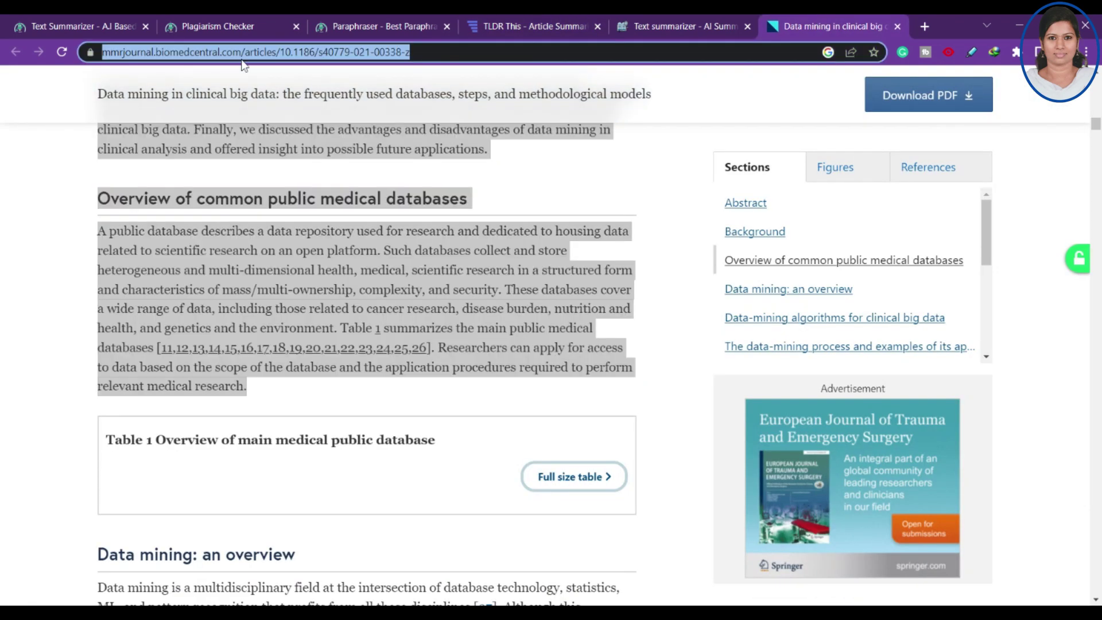
left_click(539, 17)
scroll(908, 328, "down", 10)
scroll(908, 328, "up", 3)
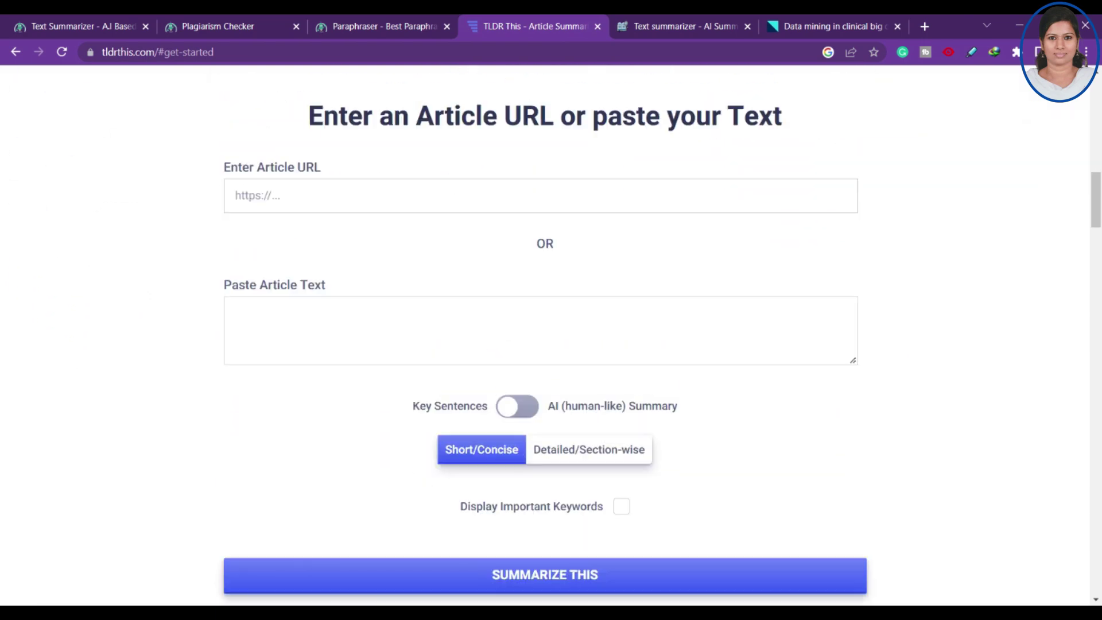
left_click(370, 341)
key("ctrl+v")
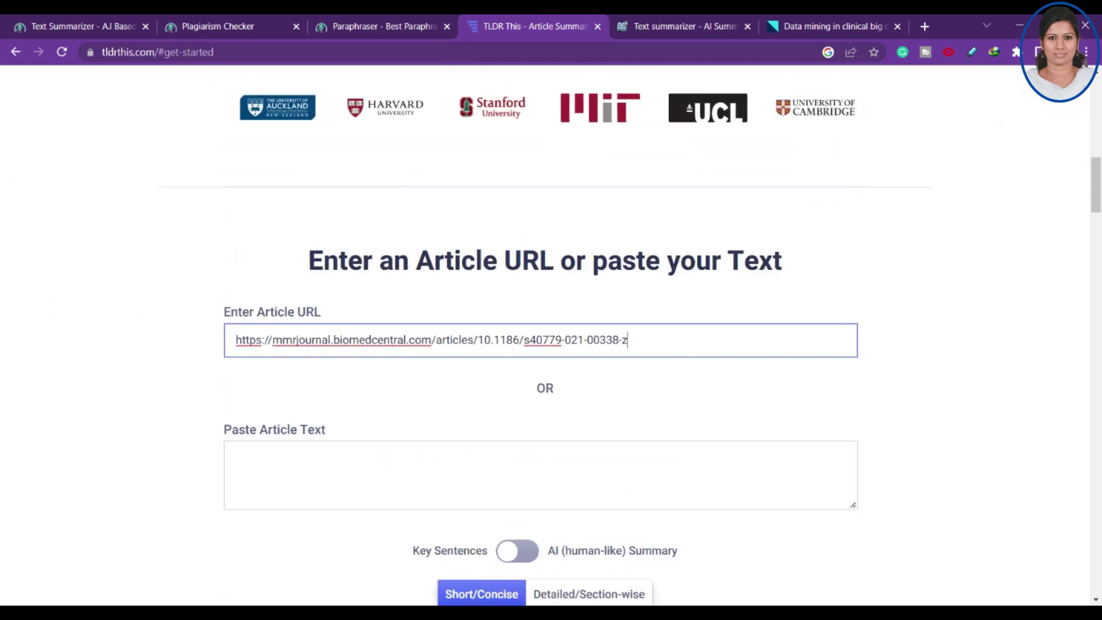
scroll(658, 509, "down", 3)
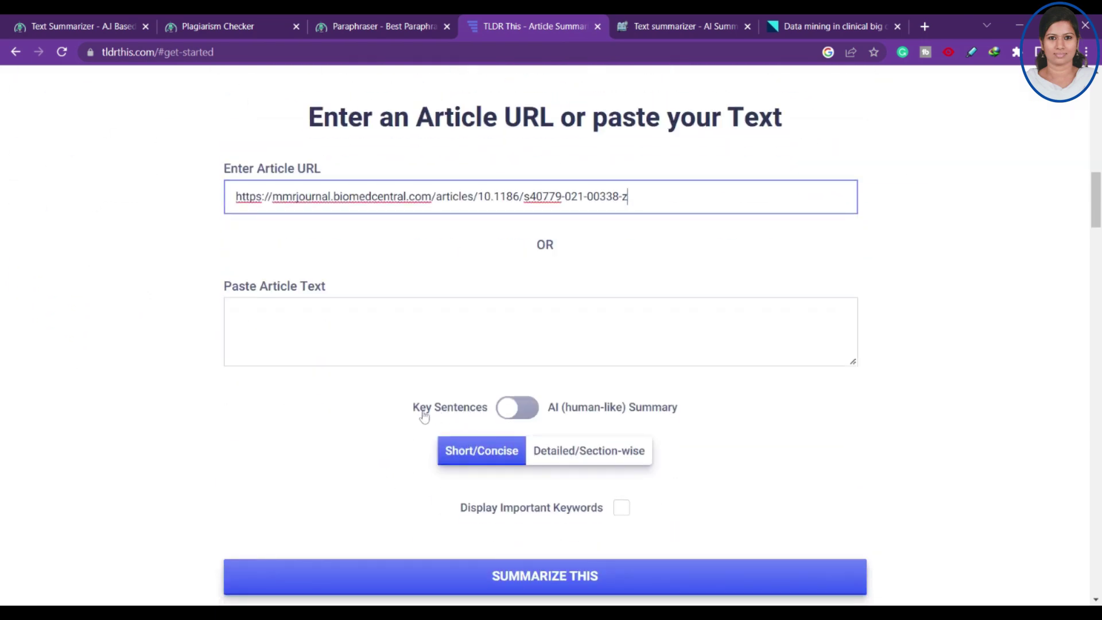
Try the AI (human-like) Summary option, enable Display Important Keywords and try to summarize the article.
left_click(518, 409)
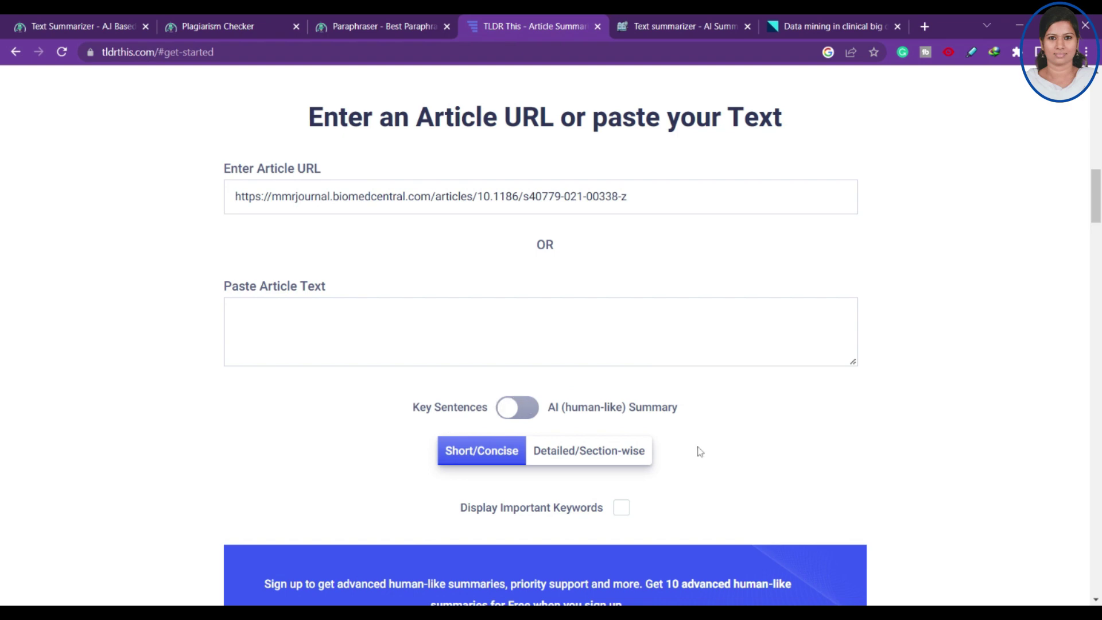
scroll(699, 449, "down", 2)
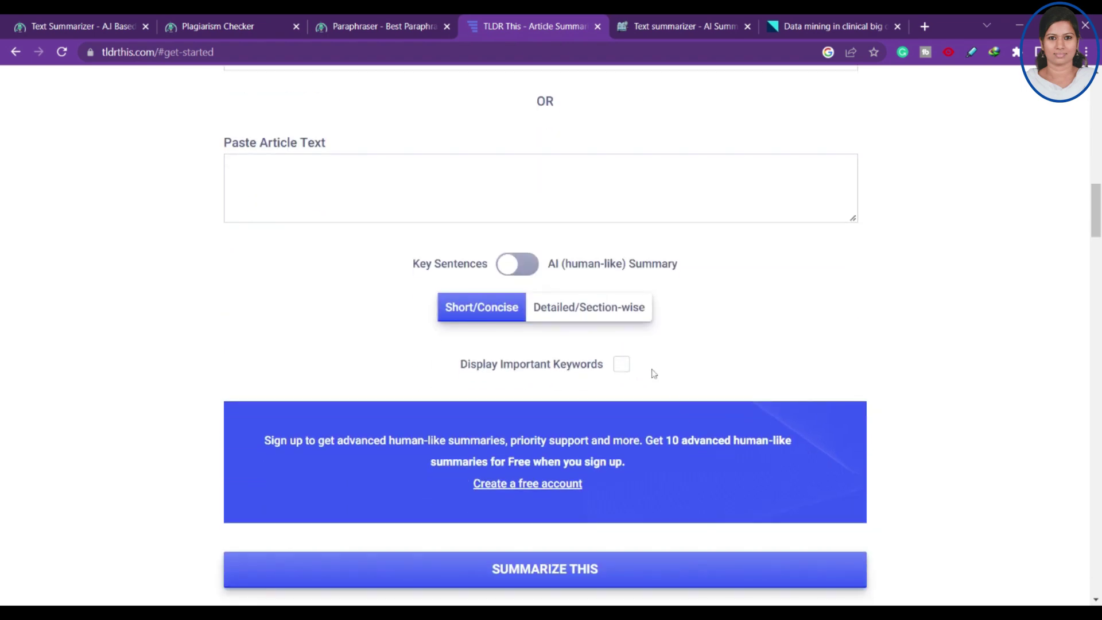
left_click(620, 364)
scroll(814, 426, "down", 5)
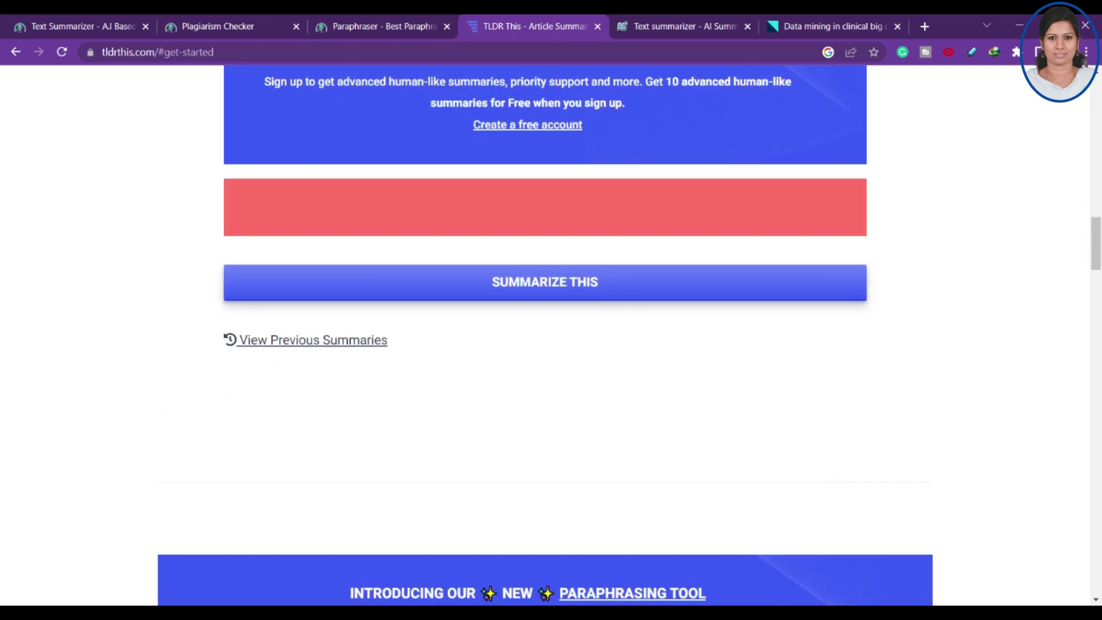
scroll(800, 428, "up", 3)
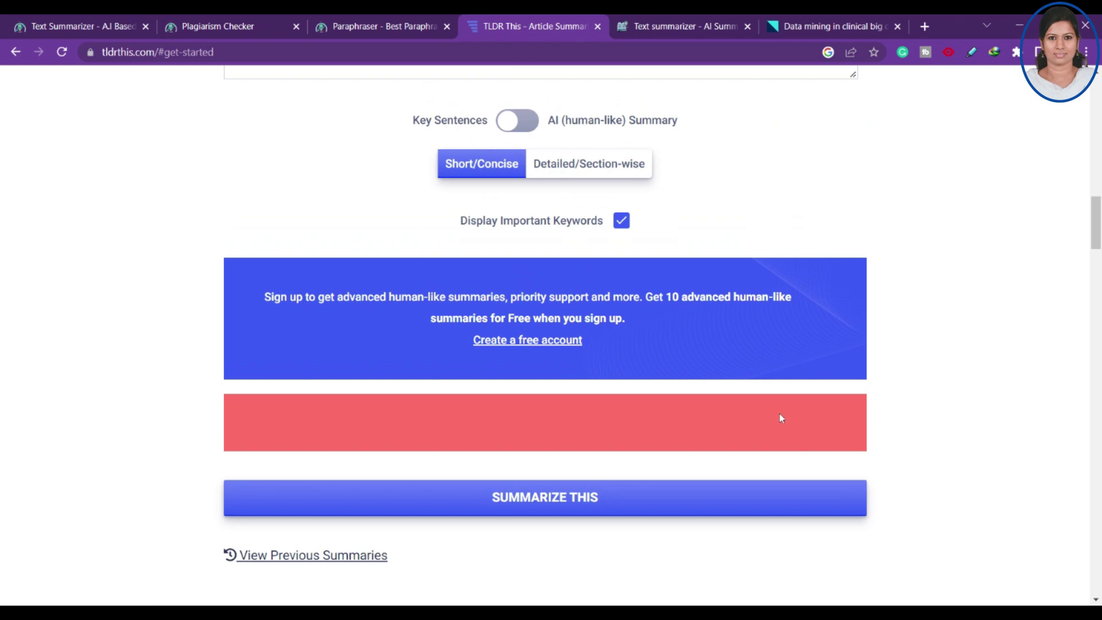
Turn off Display Important Keywords, check the article URL and try to summarize the article again.
left_click(621, 220)
scroll(781, 349, "up", 6)
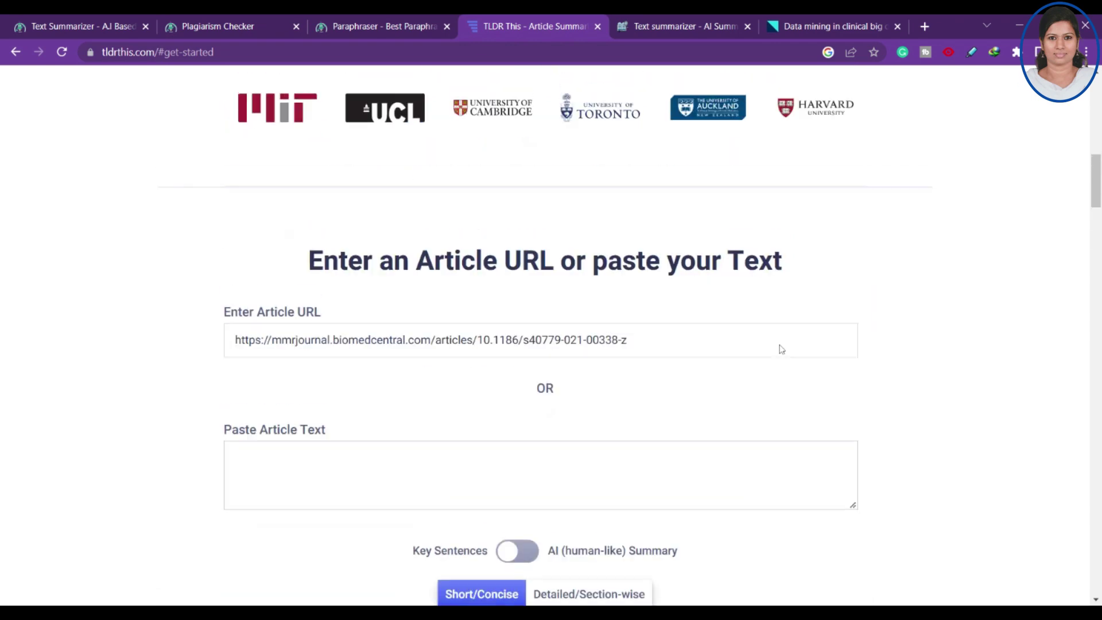
scroll(781, 348, "down", 6)
left_click(587, 224)
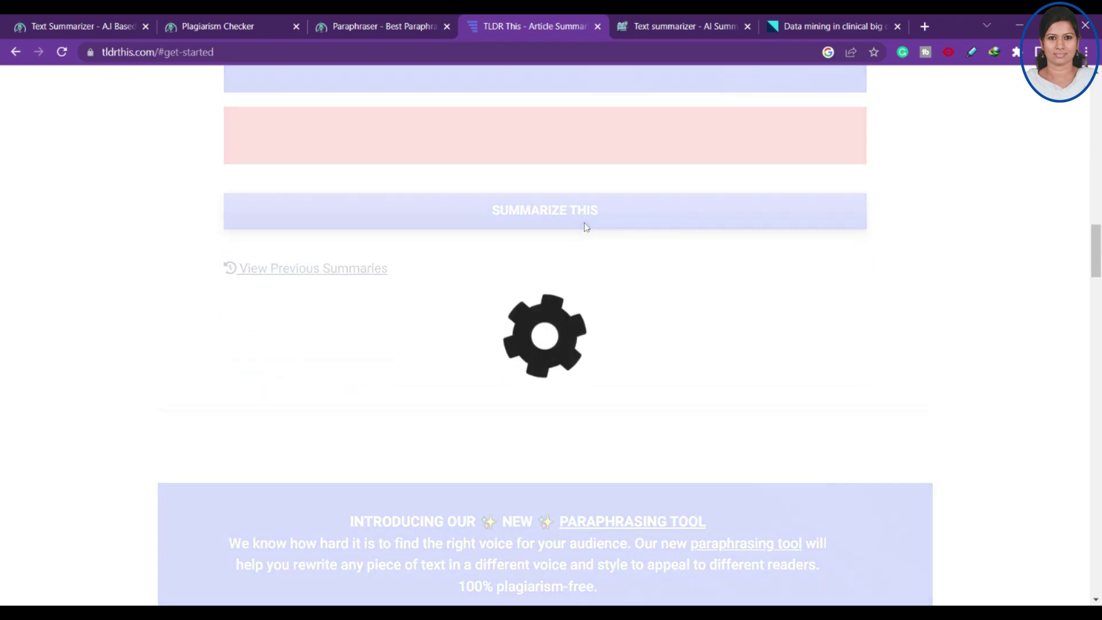
scroll(892, 544, "up", 6)
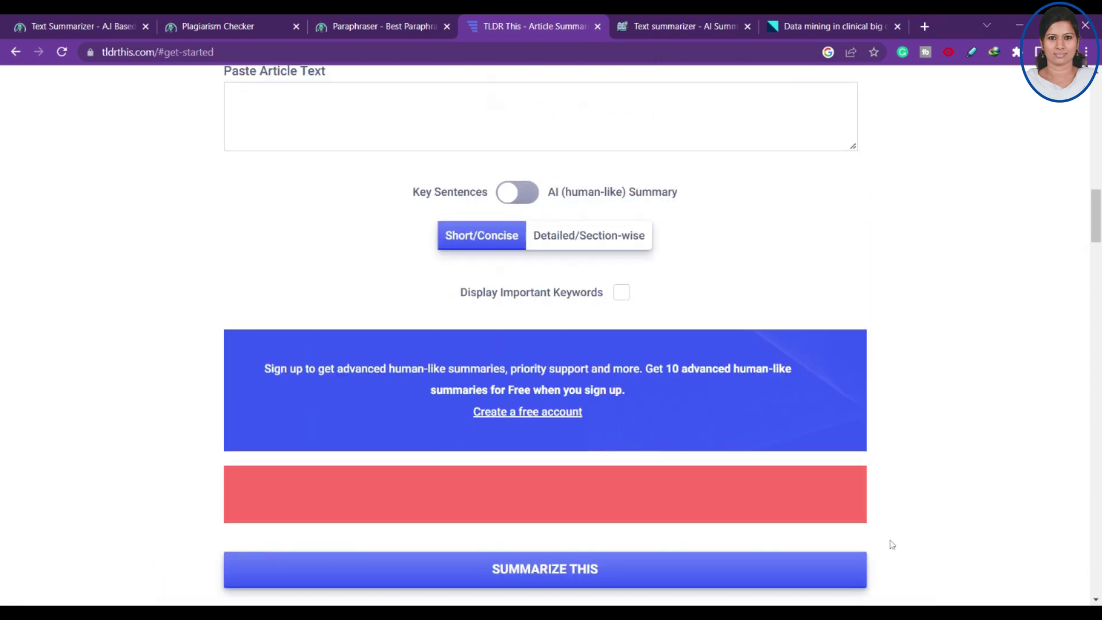
Create a free TLDR This account by signing up with the existing Google account.
left_click(488, 411)
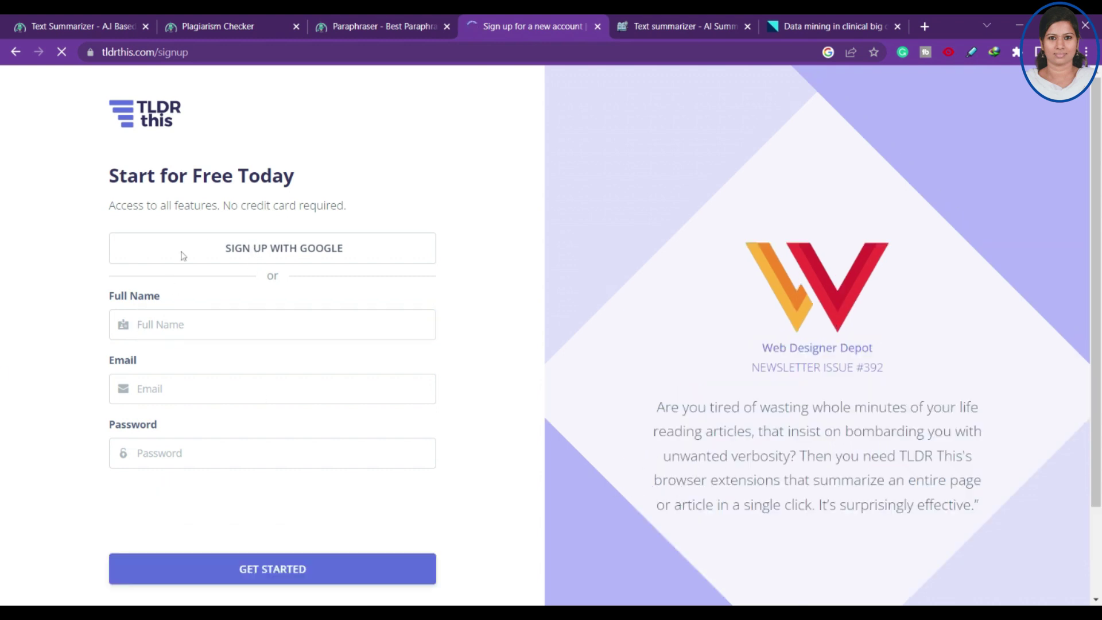
left_click(274, 257)
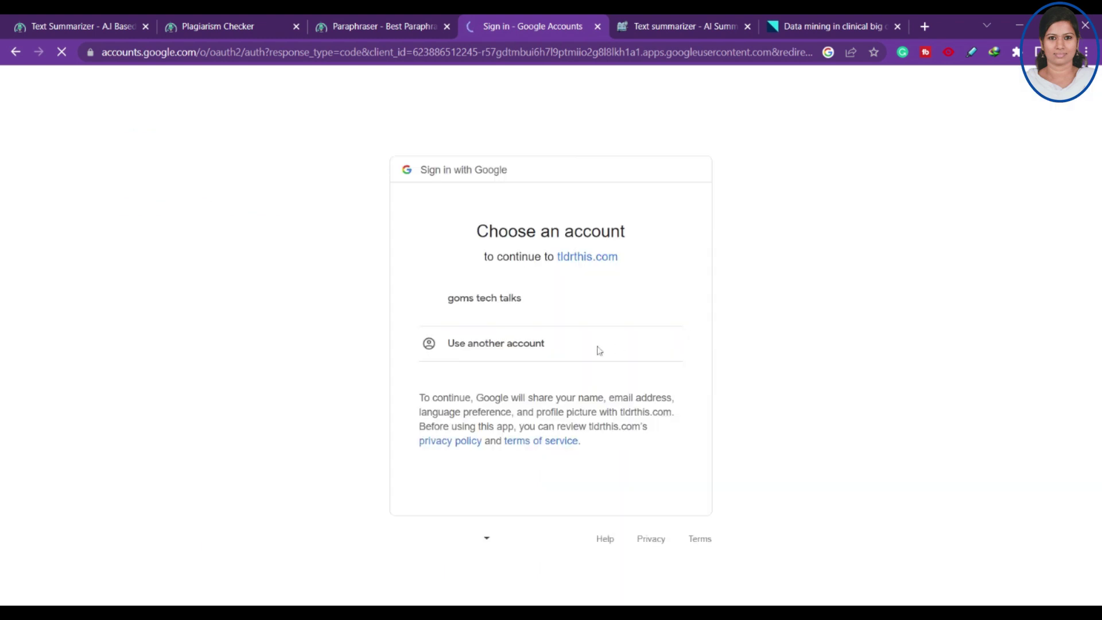
left_click(503, 304)
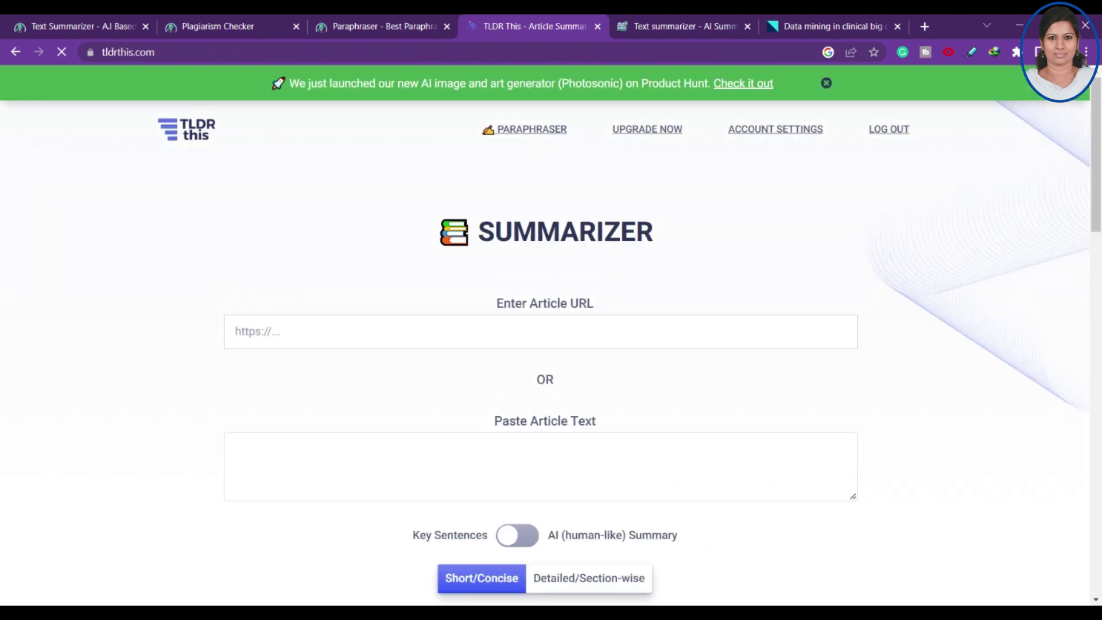
Paste the copied article address as the article URL, enable Display Important Keywords and summarize it in Short/Concise form.
left_click(533, 332)
key("ctrl+v")
scroll(533, 341, "down", 3)
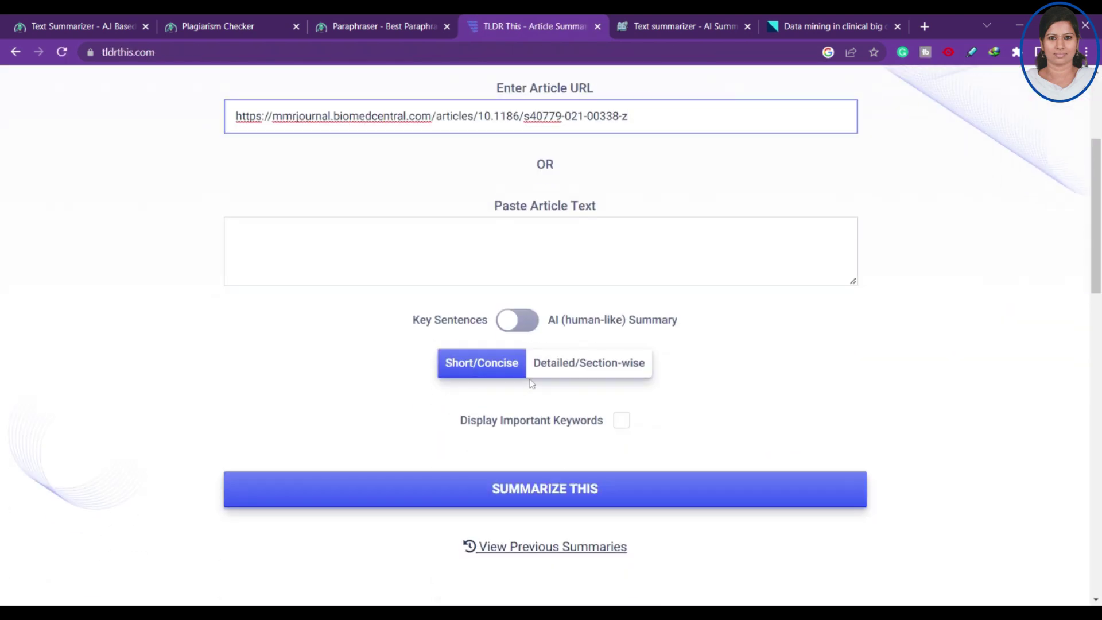
left_click(621, 420)
left_click(645, 500)
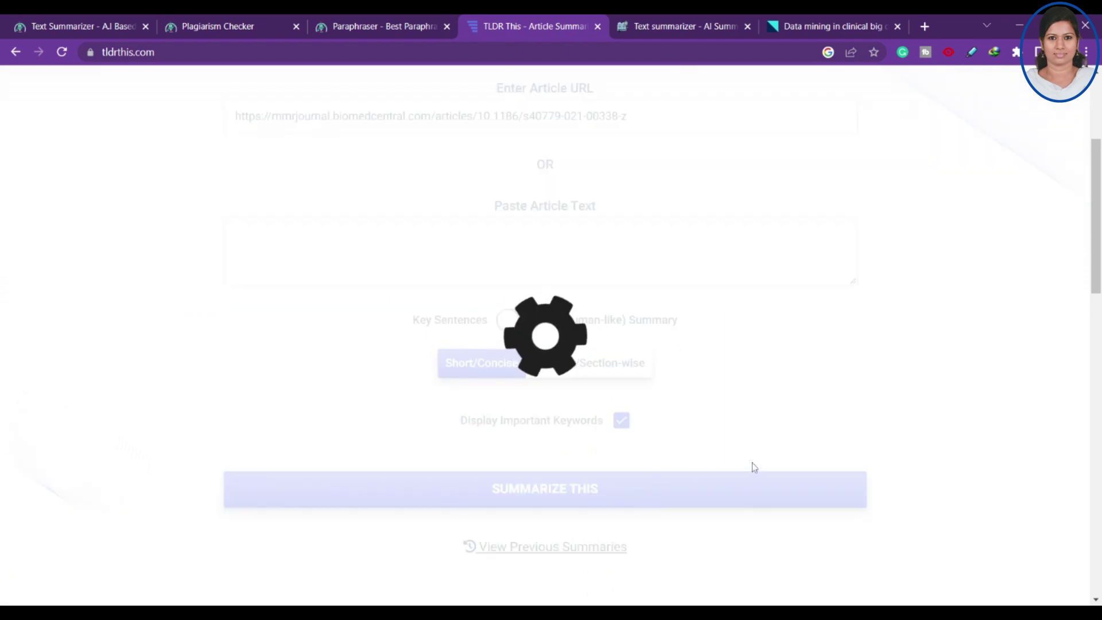
Switch to the original research article and look through its length and sections down to the references.
left_click(829, 19)
scroll(629, 358, "down", 20)
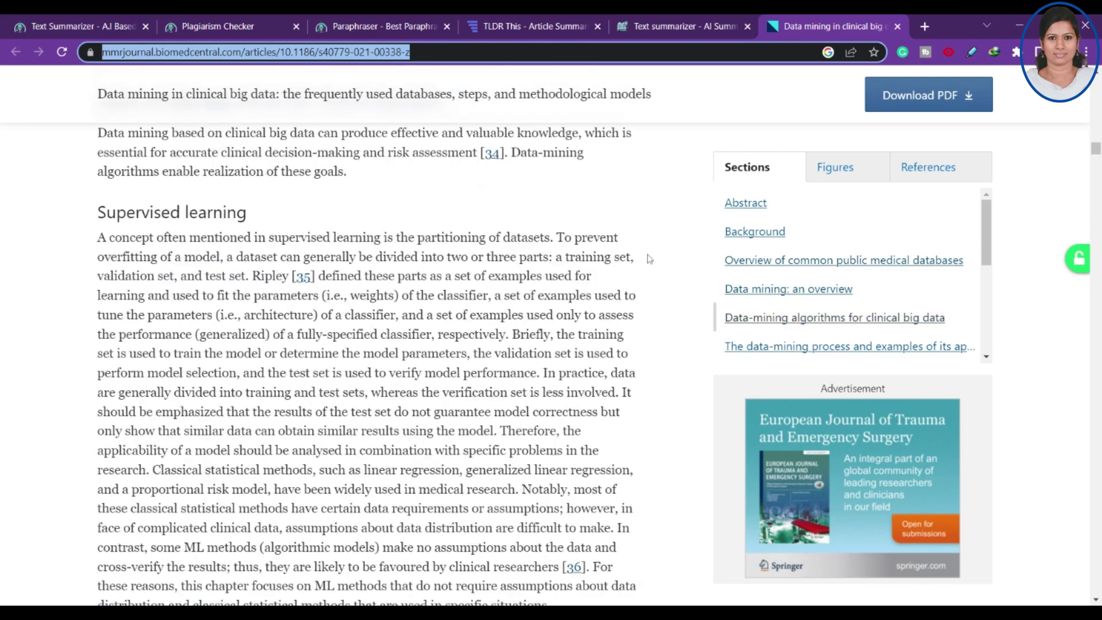
scroll(629, 363, "down", 20)
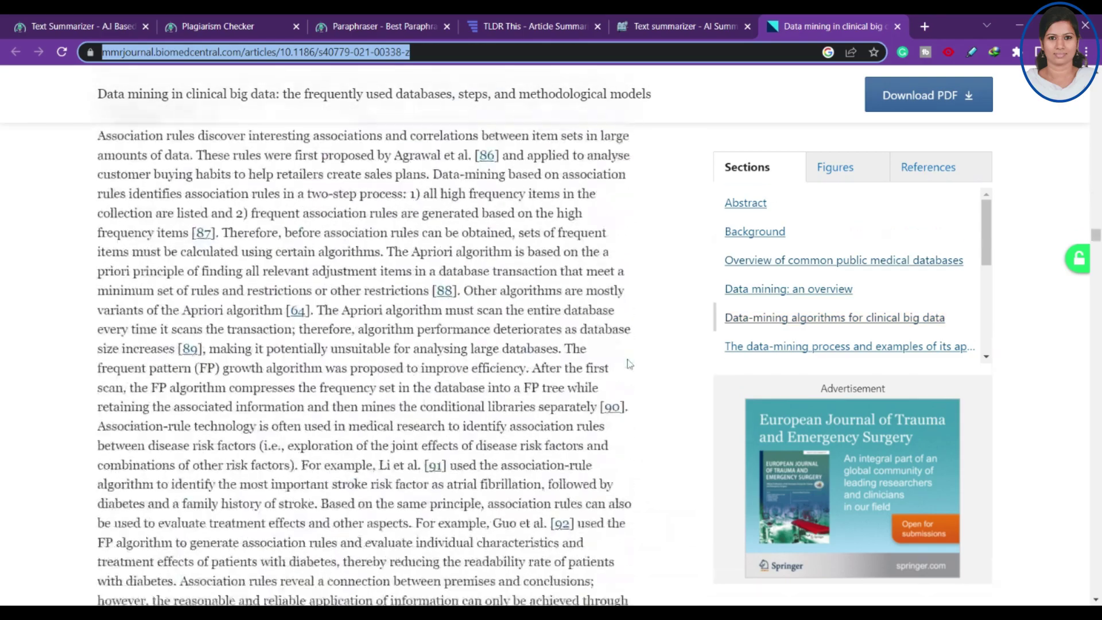
scroll(629, 365, "down", 12)
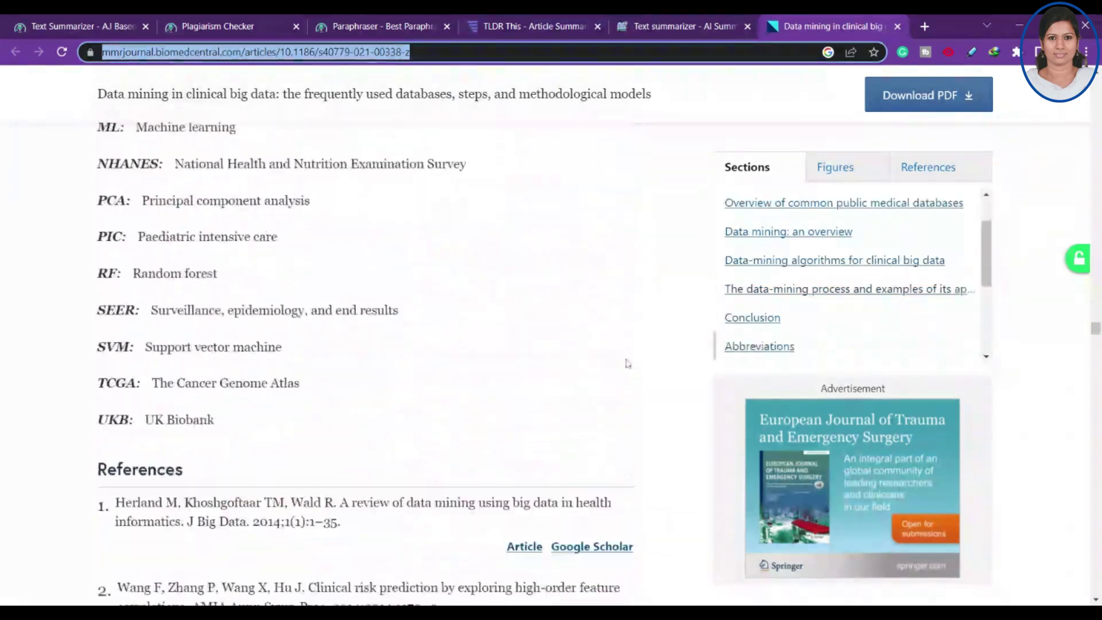
scroll(625, 364, "up", 11)
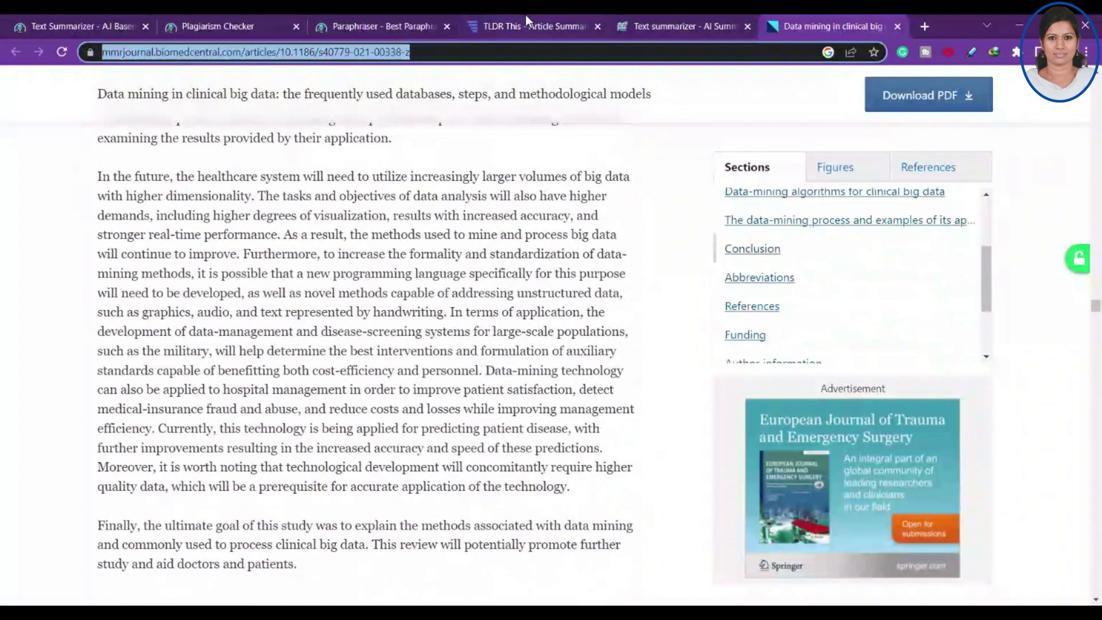
Return to TLDR This and review the generated summary with its keywords, highlighting the full summary text.
left_click(525, 15)
scroll(805, 477, "down", 10)
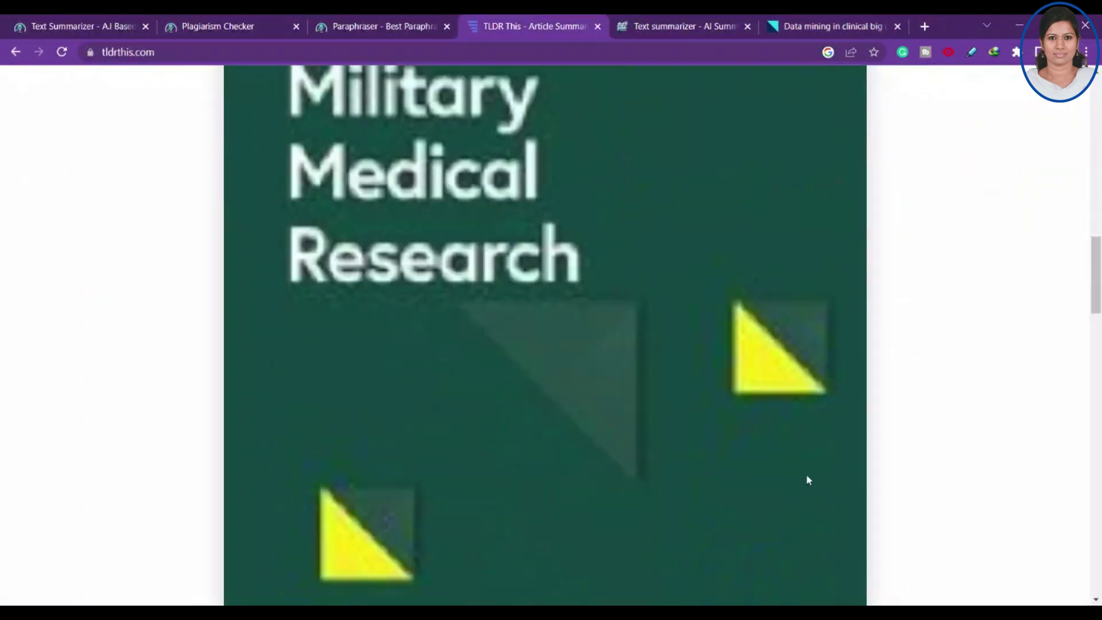
scroll(763, 485, "down", 7)
scroll(720, 492, "up", 5)
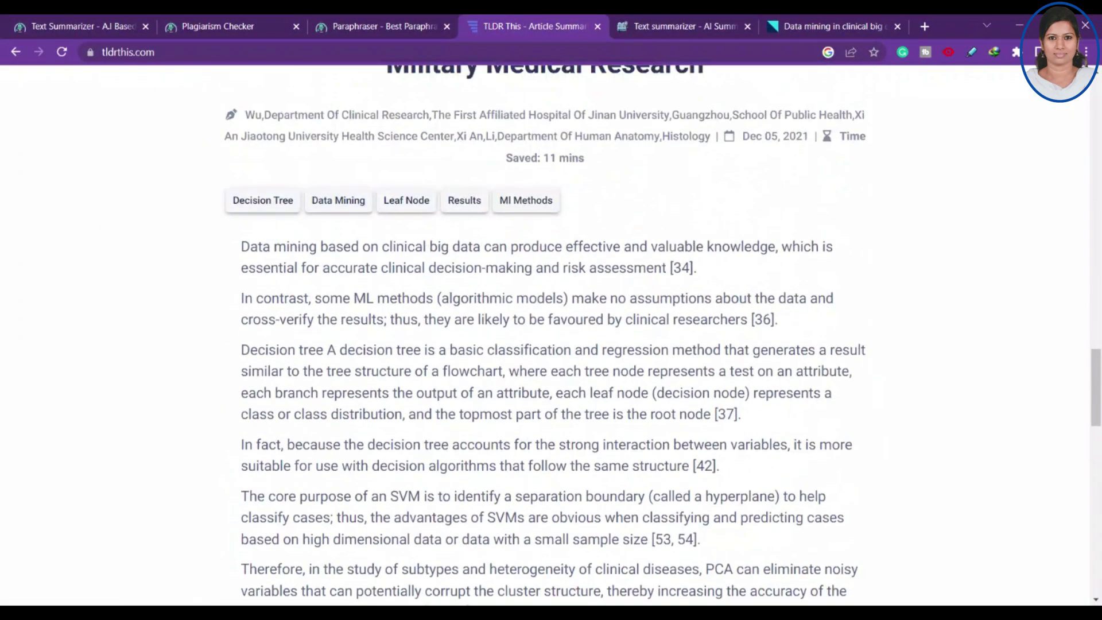
left_click_drag(239, 254, 578, 429)
scroll(583, 522, "down", 4)
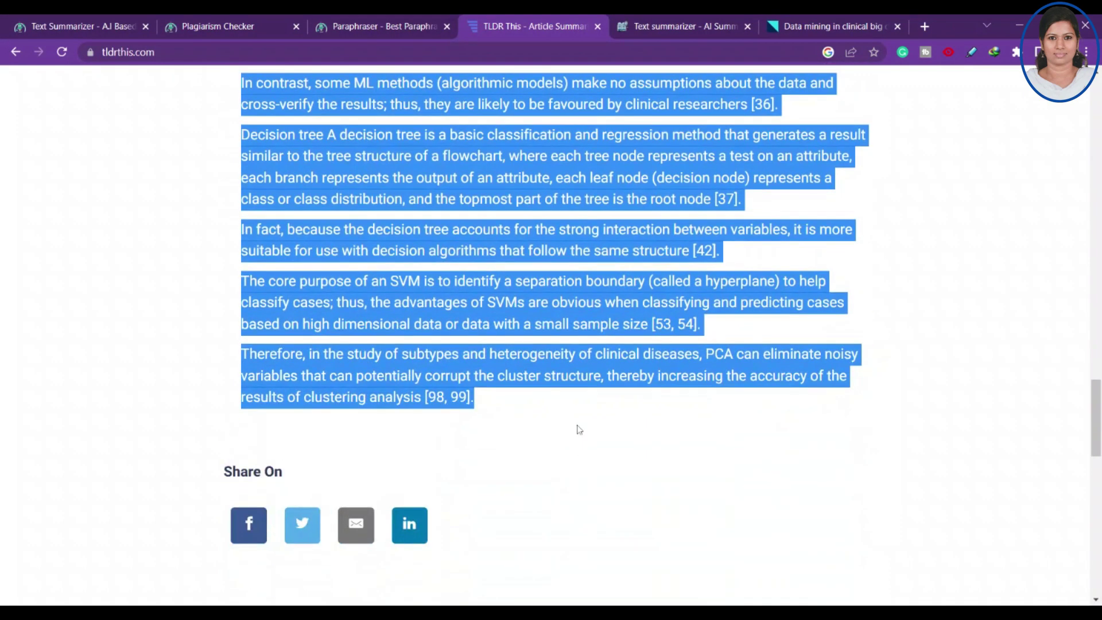
scroll(576, 423, "up", 4)
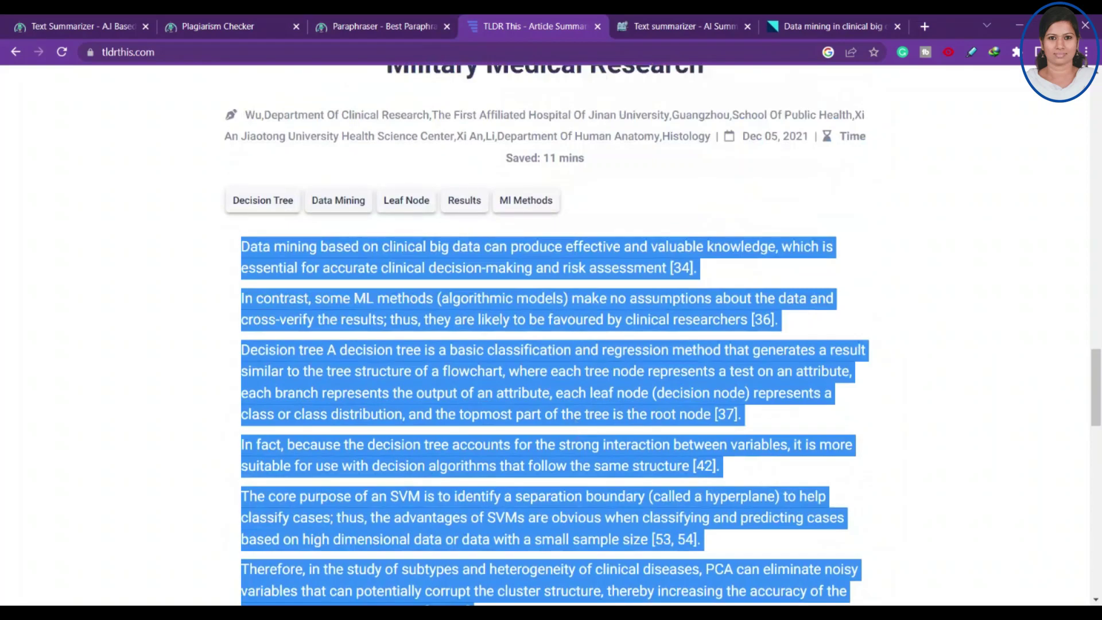
left_click(529, 331)
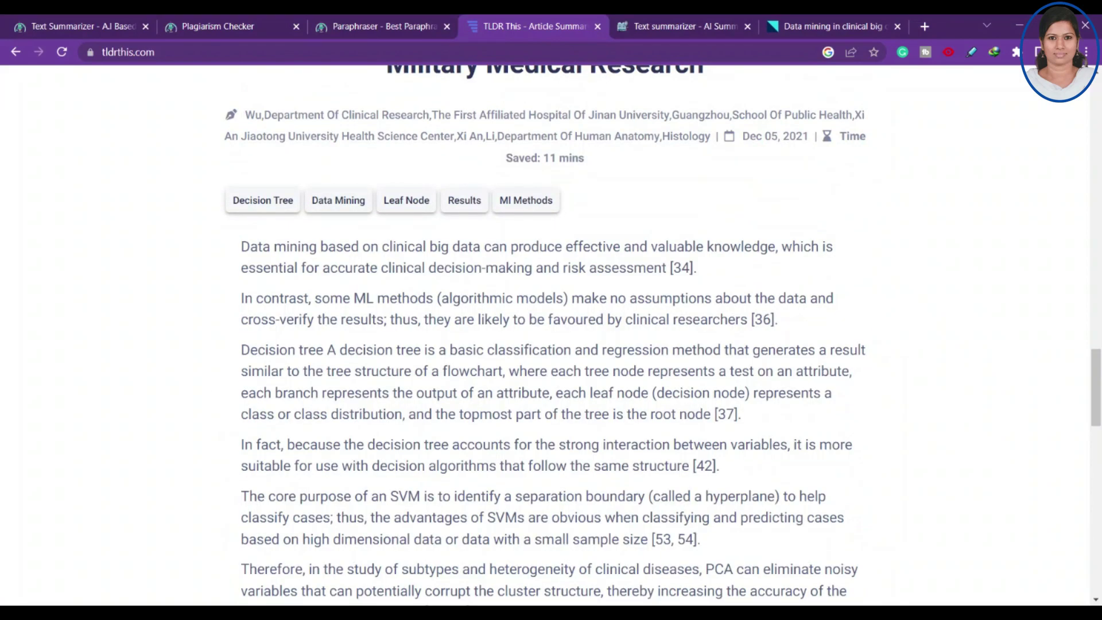
Examine the summary's sentences on decision trees, SVM and clinical disease subtypes, and return to the summarizer form.
left_click_drag(317, 444, 668, 444)
left_click(669, 444)
scroll(668, 444, "down", 2)
left_click_drag(319, 352, 531, 352)
left_click(530, 352)
left_click_drag(336, 425, 654, 425)
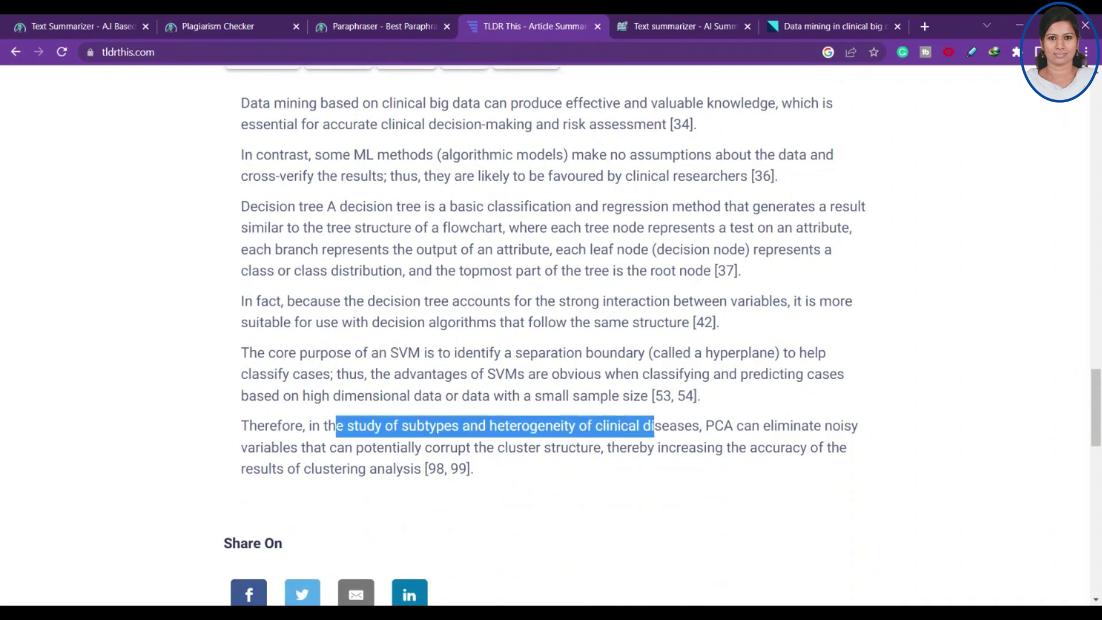
scroll(721, 481, "up", 20)
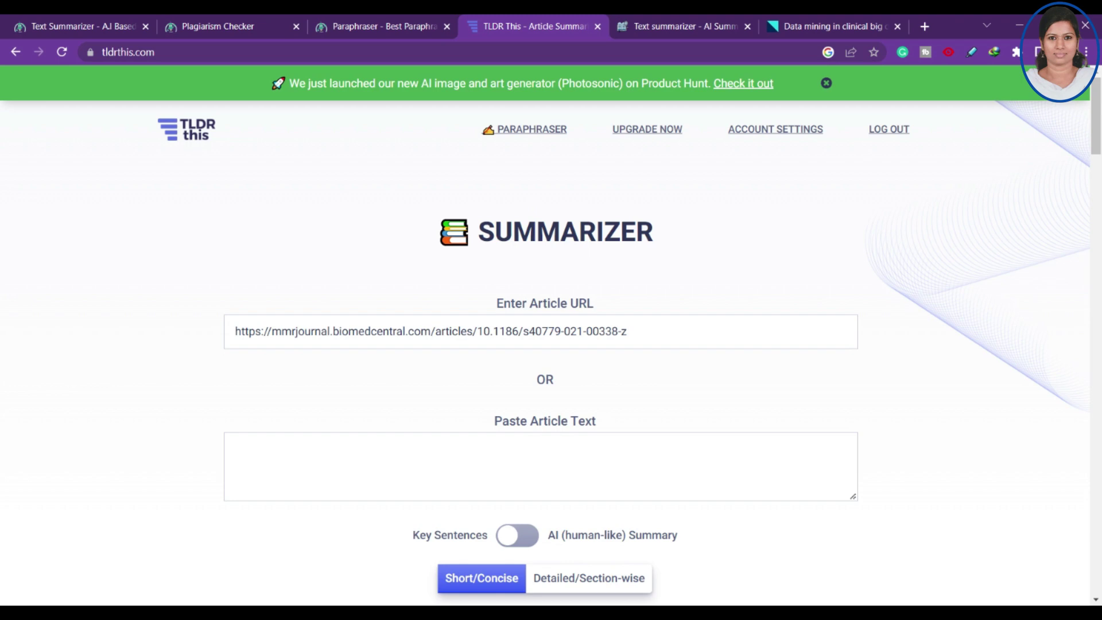
Switch to summarizer.org, set the summary length to 28%, and look back through the research article's text.
left_click(666, 17)
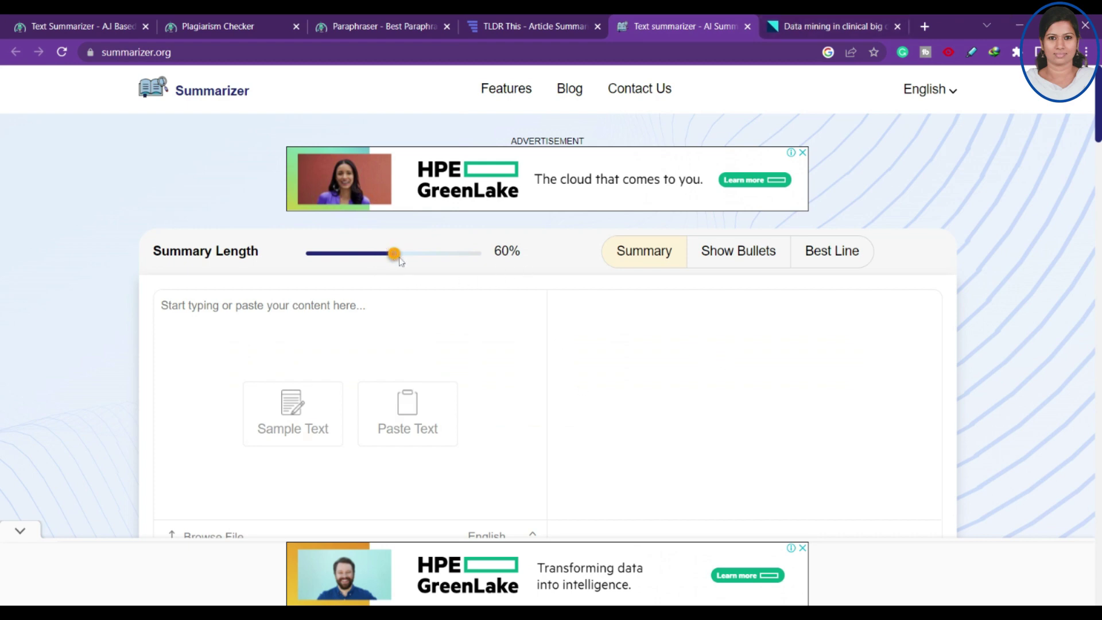
left_click_drag(394, 253, 329, 308)
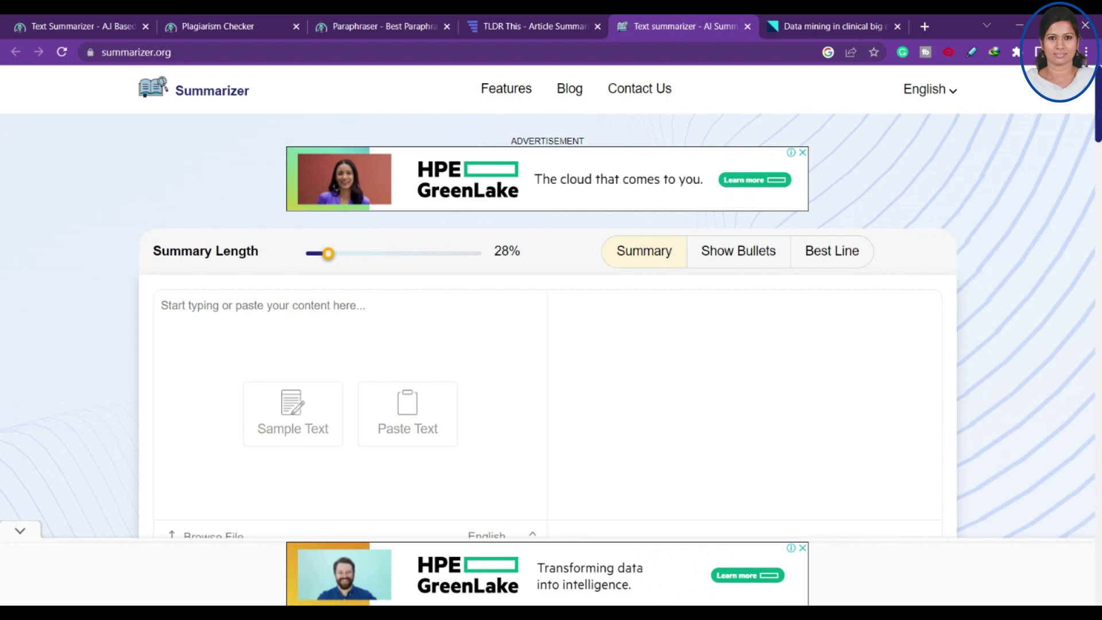
key("ctrl+Tab")
scroll(517, 332, "up", 20)
scroll(517, 331, "up", 20)
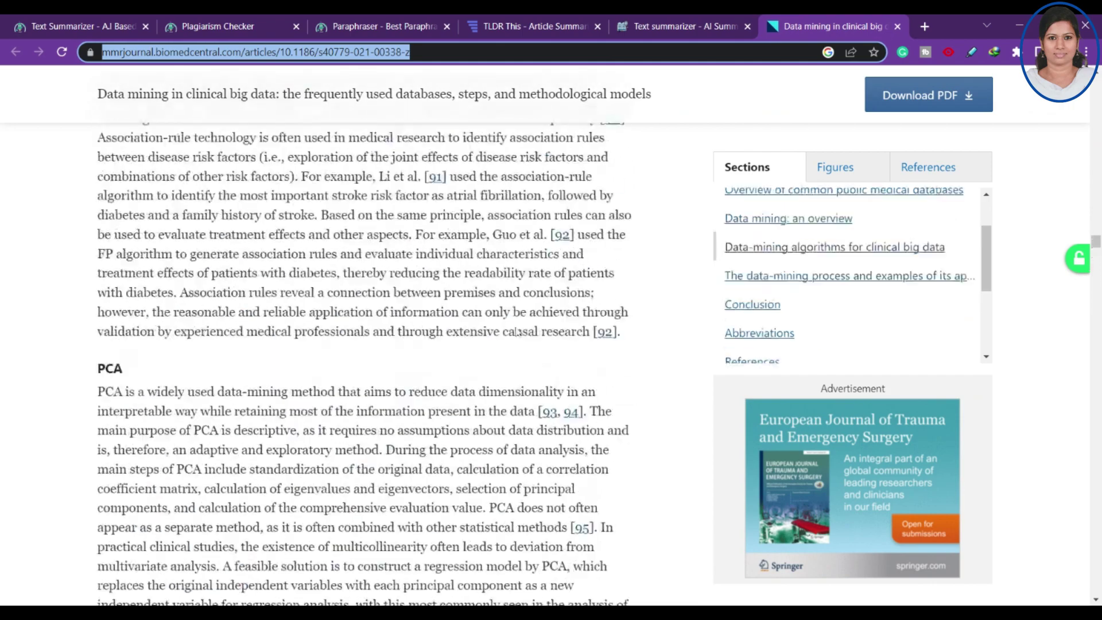
scroll(517, 332, "up", 15)
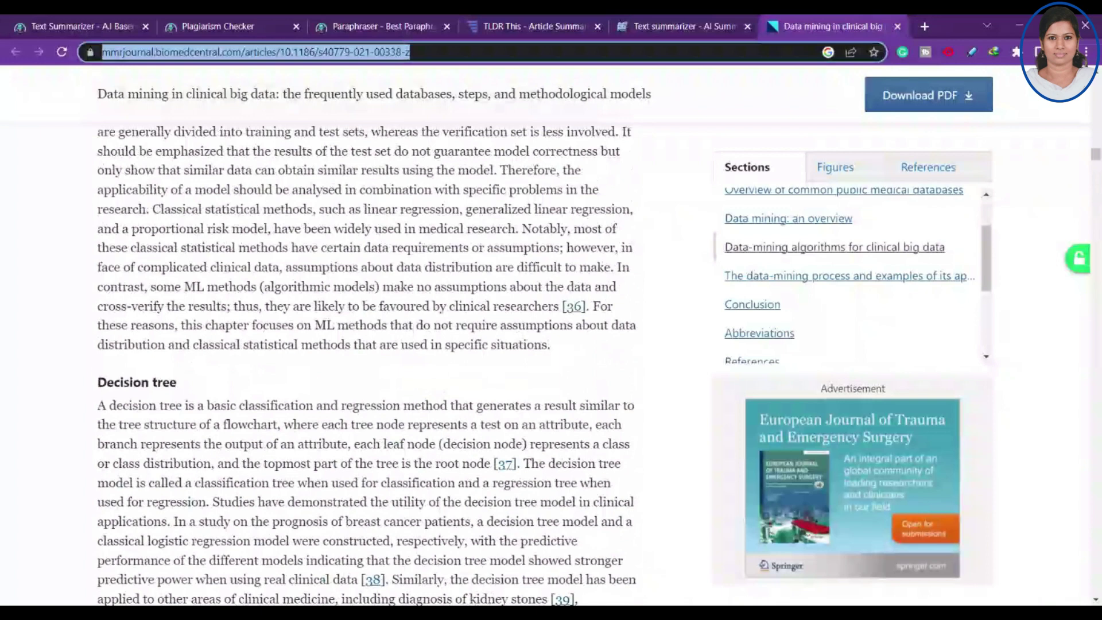
Set the summary length on summarizer.org to 20% and return to the research article.
left_click(718, 17)
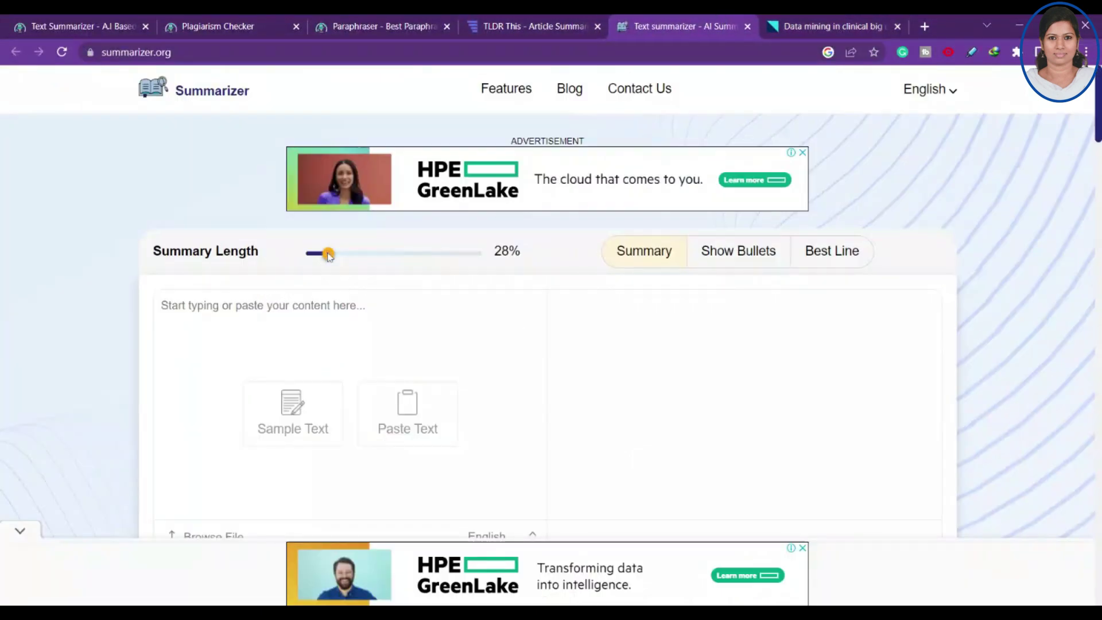
left_click_drag(328, 253, 312, 256)
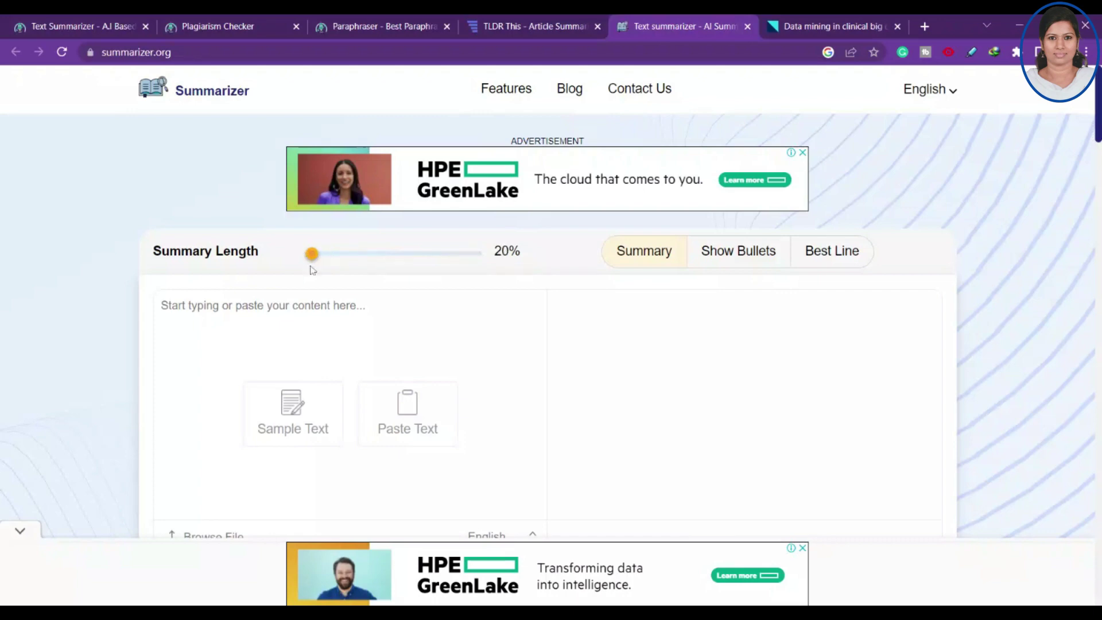
left_click(860, 21)
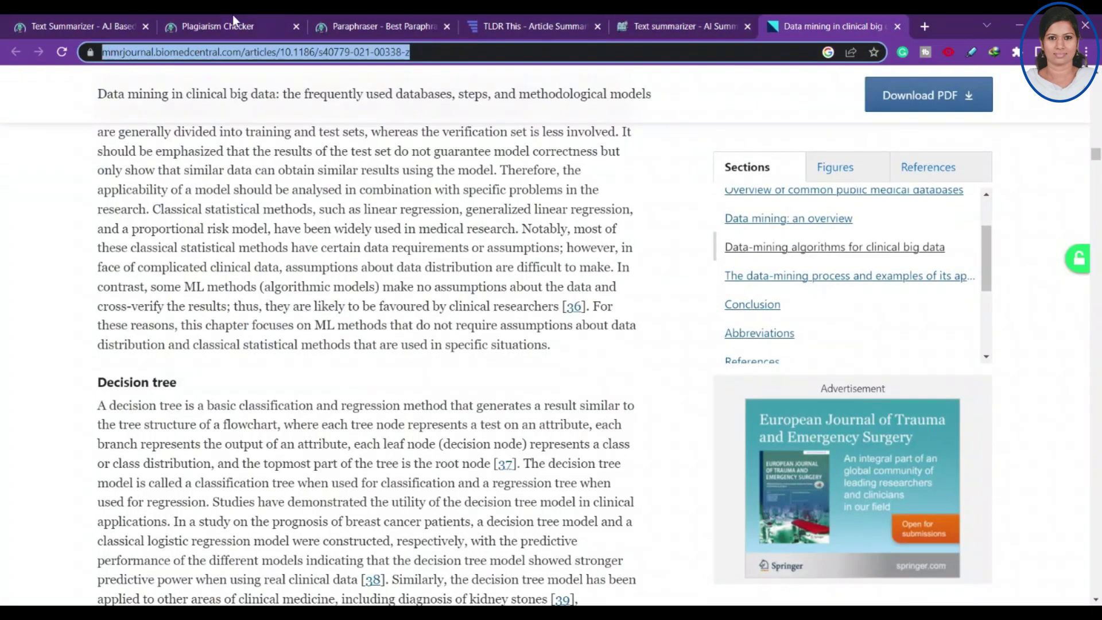
Return to summarizer.org, paste the article's "Data-mining algorithms for clinical big data" section, and summarize it at 20% length.
left_click(639, 17)
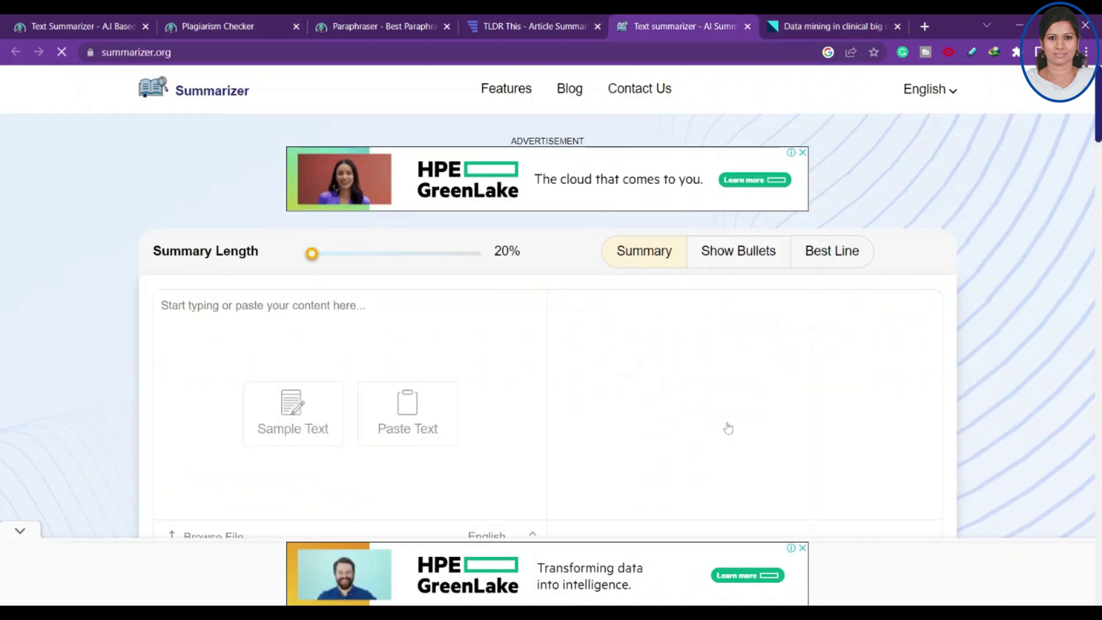
scroll(726, 425, "down", 4)
left_click(747, 367)
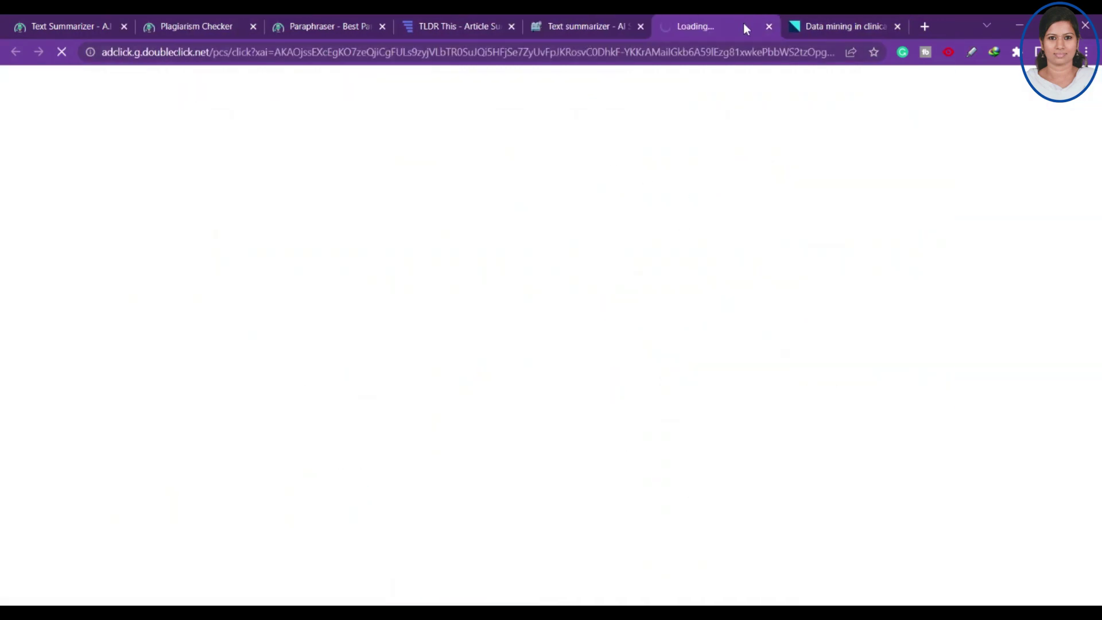
left_click(769, 26)
scroll(491, 353, "up", 4)
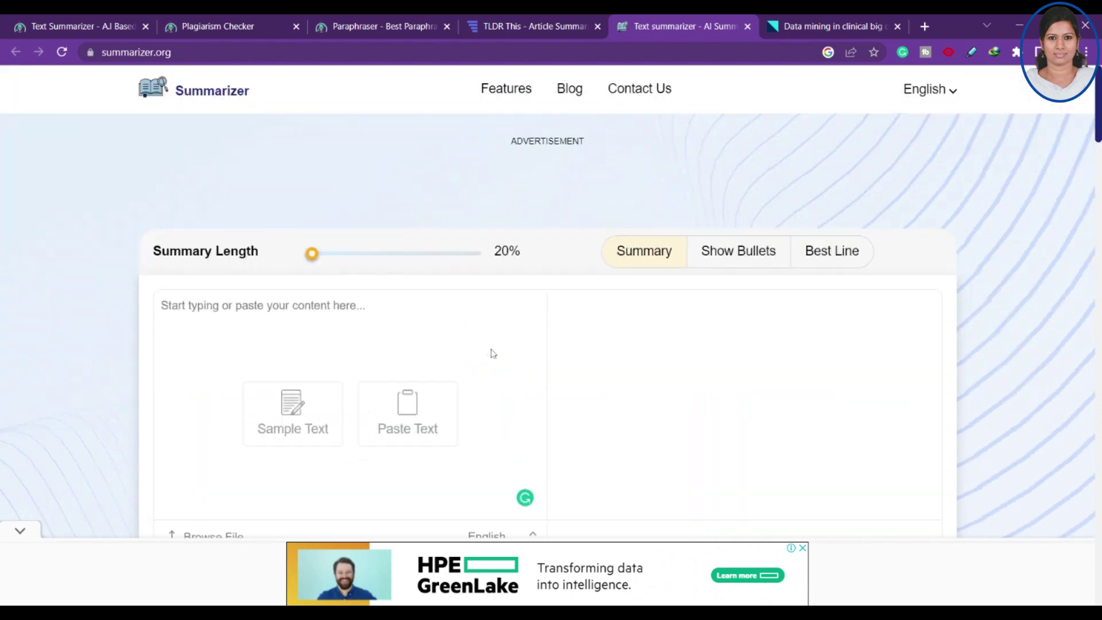
scroll(547, 345, "down", 1)
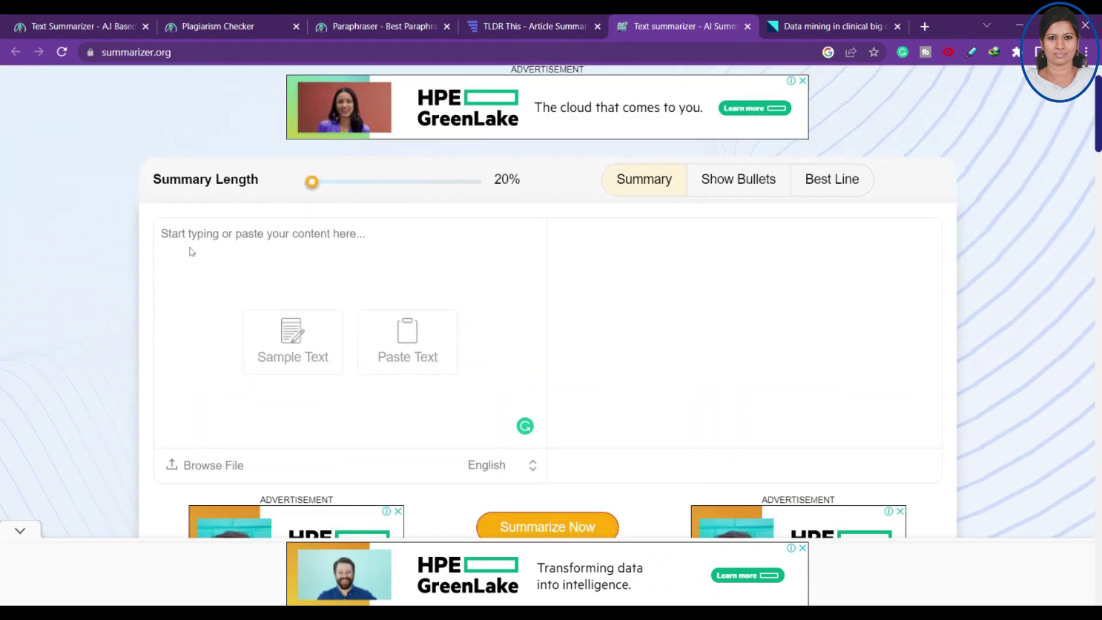
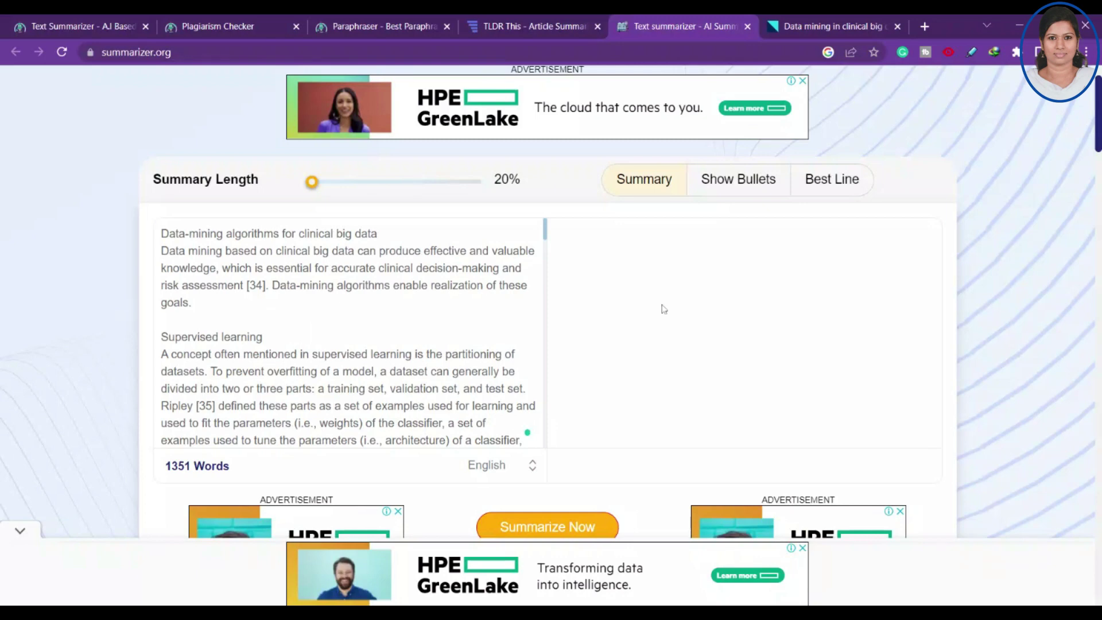
scroll(595, 352, "down", 3)
left_click(594, 383)
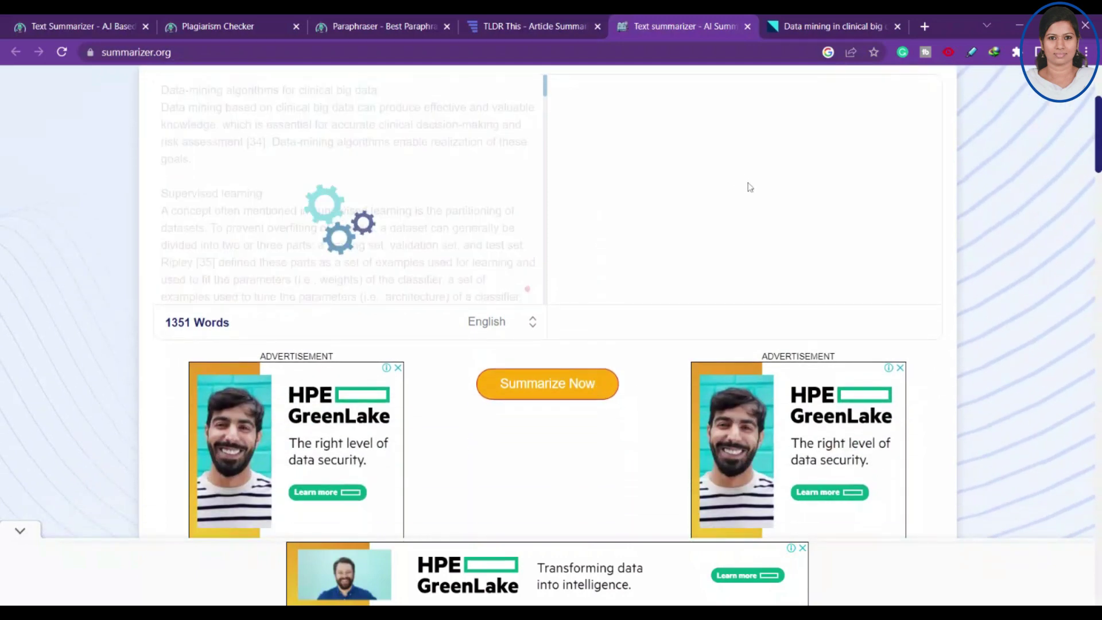
Collapse the advertisement banner and look through the summarizer's feature description and how-to instructions while the summary is processed.
scroll(749, 184, "up", 4)
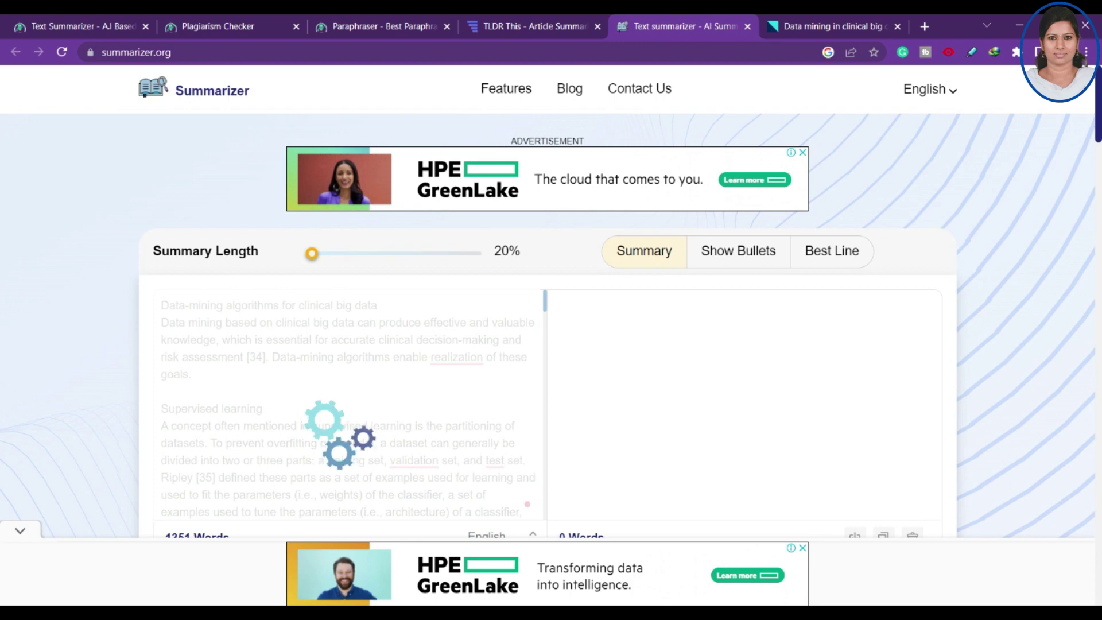
left_click(20, 531)
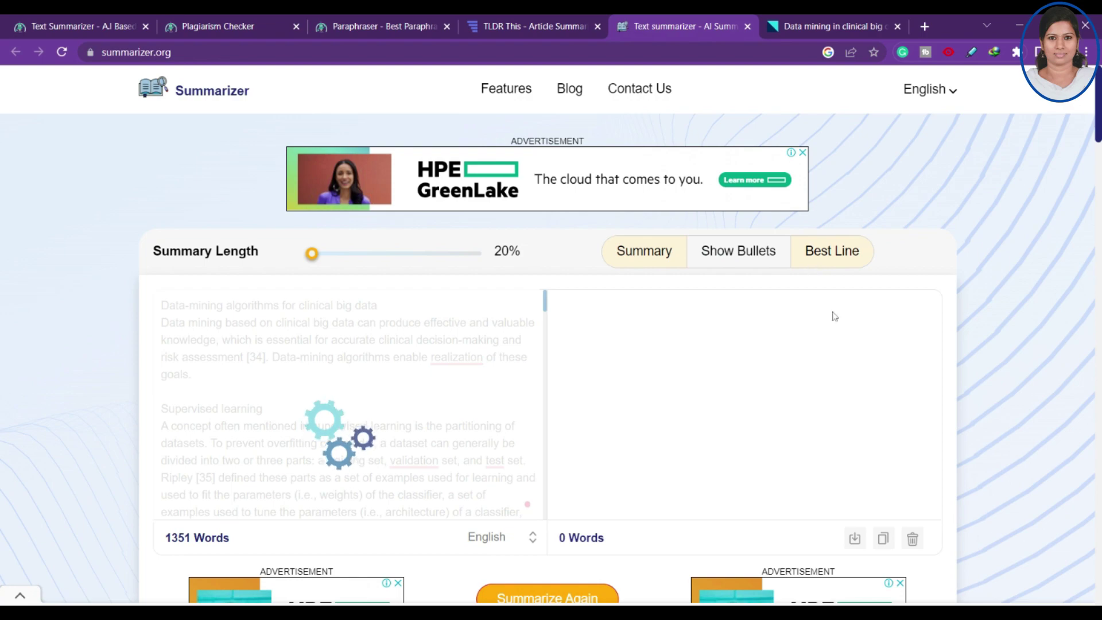
scroll(832, 315, "down", 9)
scroll(872, 400, "down", 5)
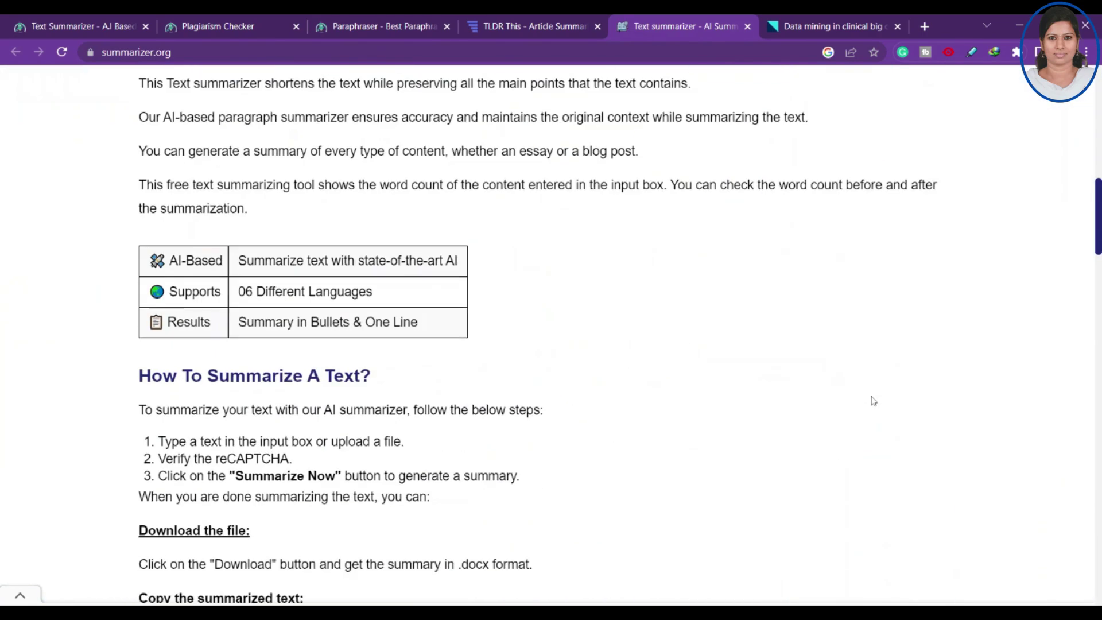
scroll(872, 400, "up", 14)
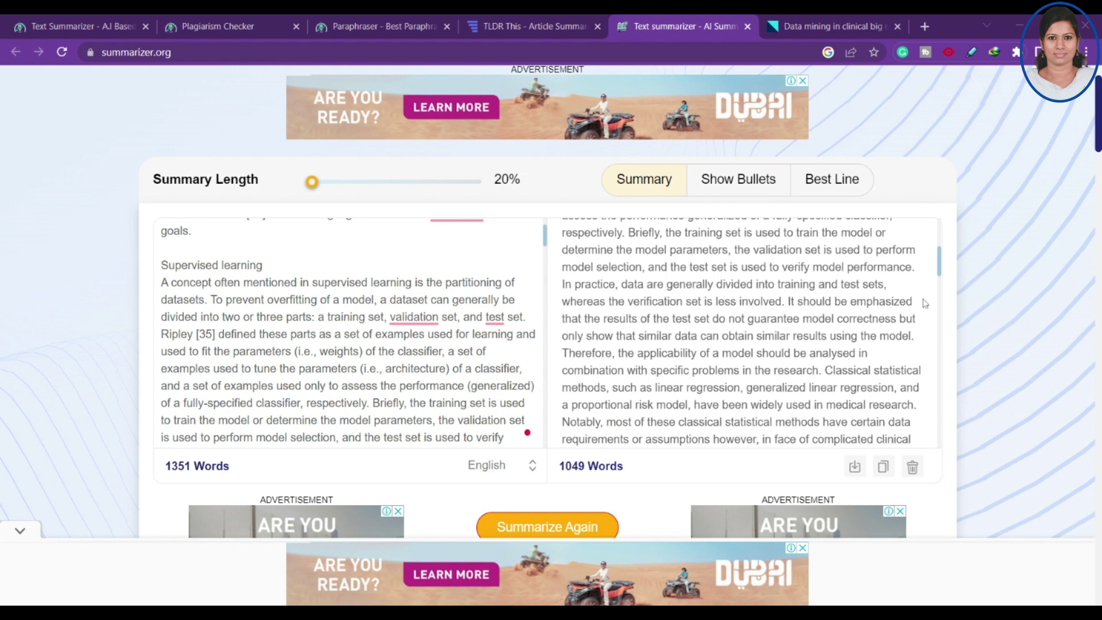
Review the generated summary text, switch the result to Best Line, and read through that sentence.
scroll(740, 333, "down", 5)
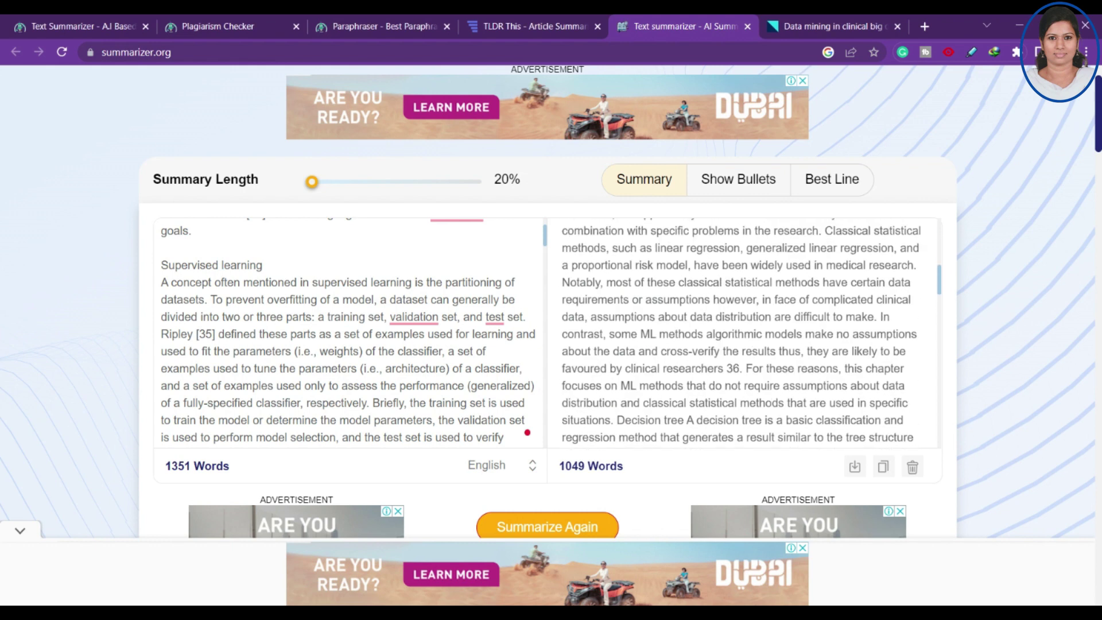
scroll(740, 332, "up", 10)
left_click(848, 186)
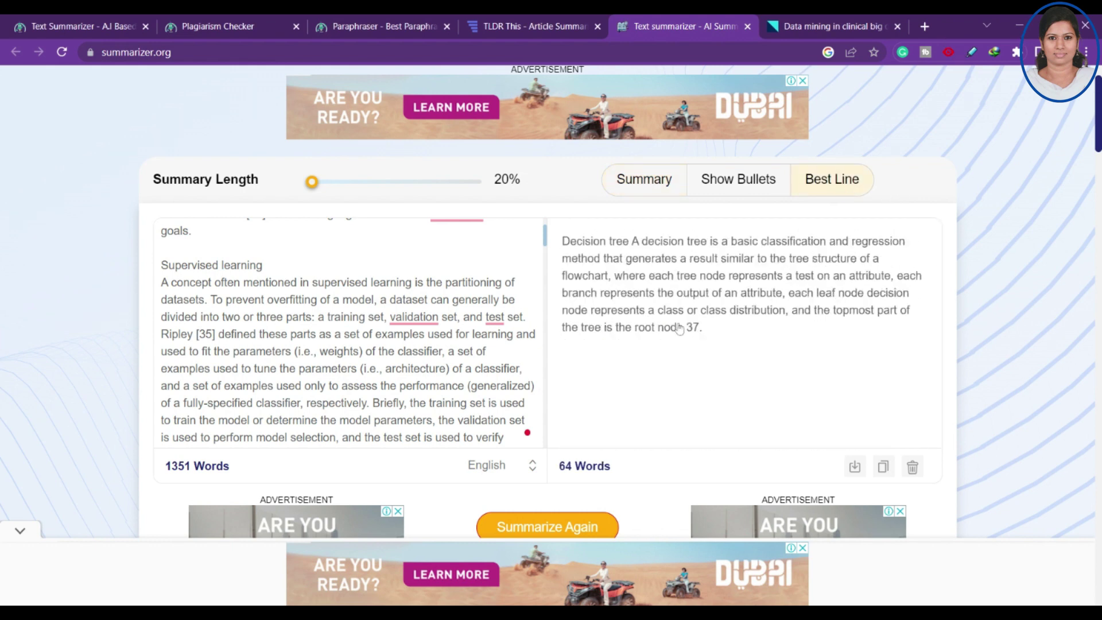
left_click_drag(581, 258, 737, 310)
Show the summarizer.org result as bullets and read through the bulleted list to its end.
left_click(733, 179)
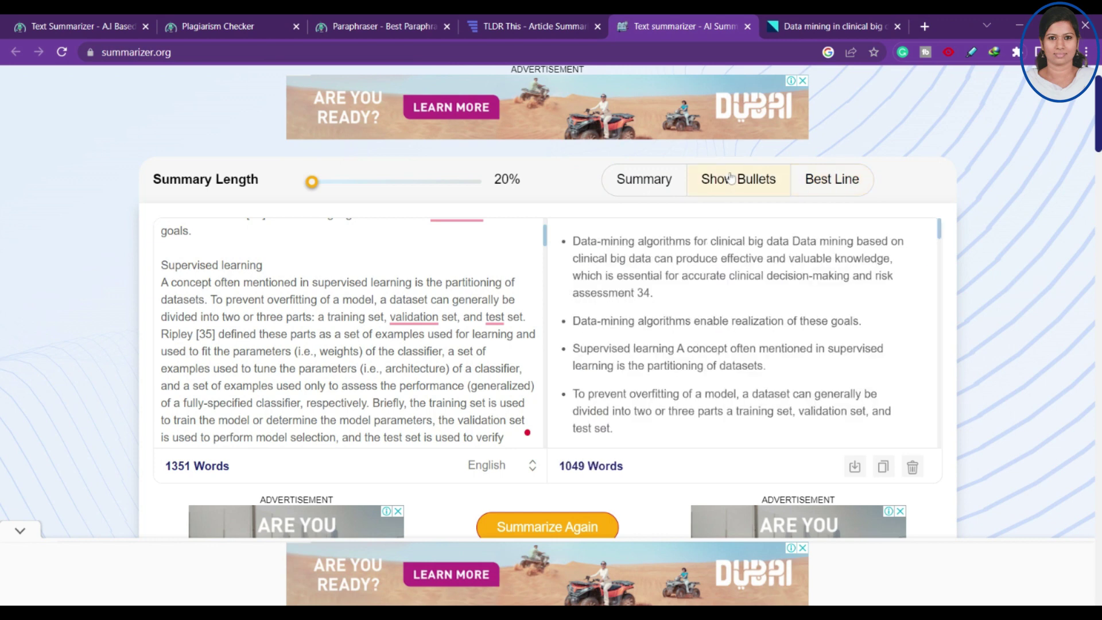
scroll(838, 297, "down", 3)
scroll(838, 297, "down", 10)
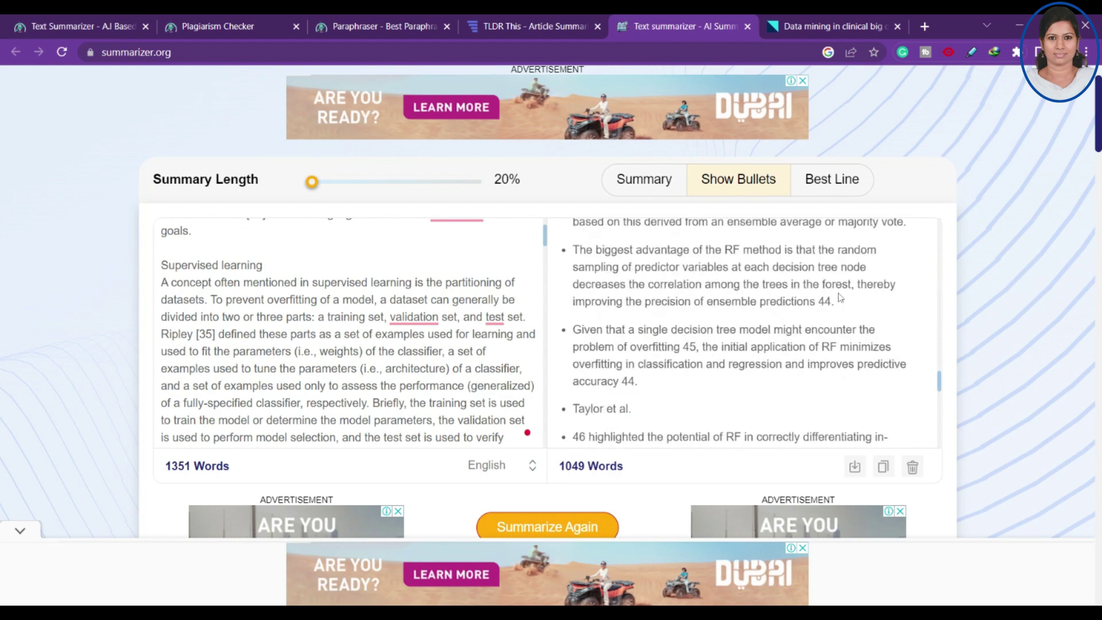
scroll(838, 293, "down", 8)
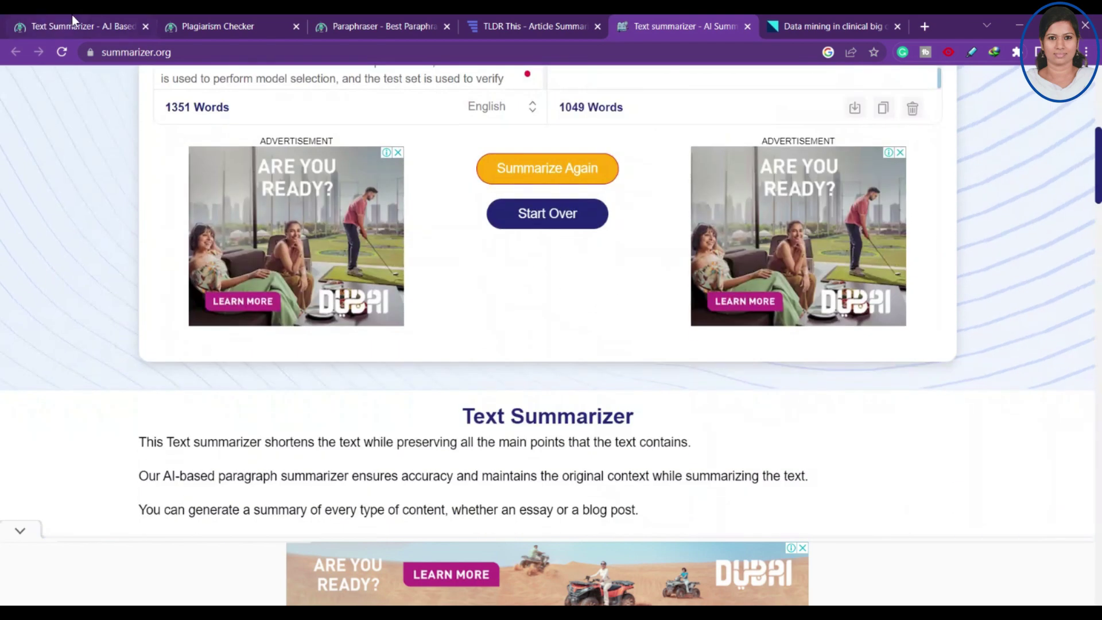
Switch to the paraphraser.io text summarizer and show its summarized text as bullets.
left_click(72, 20)
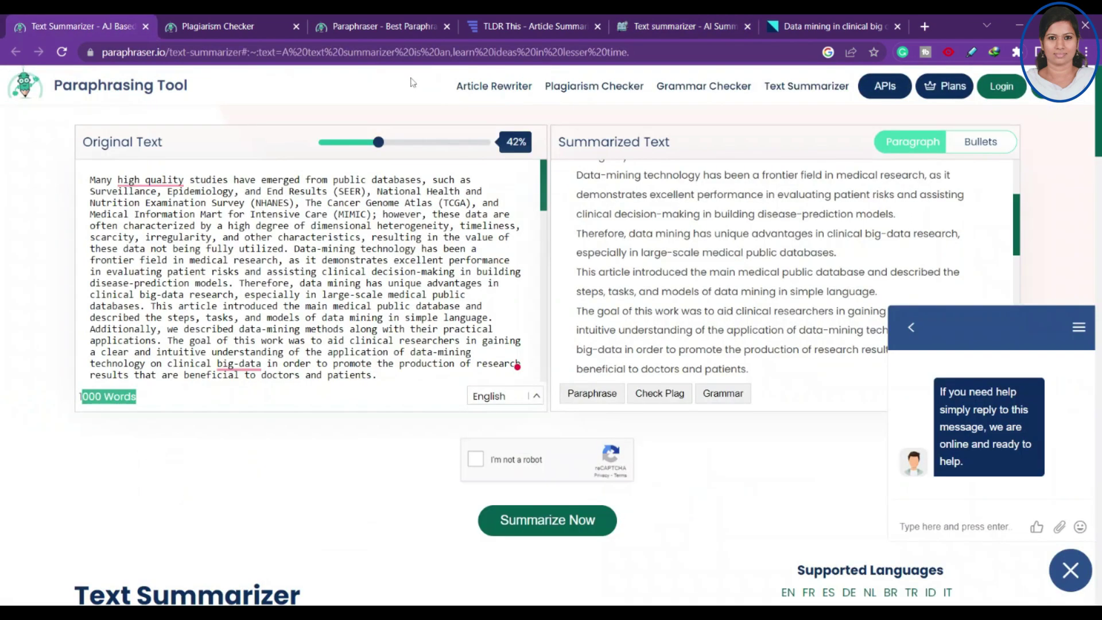
left_click(1011, 145)
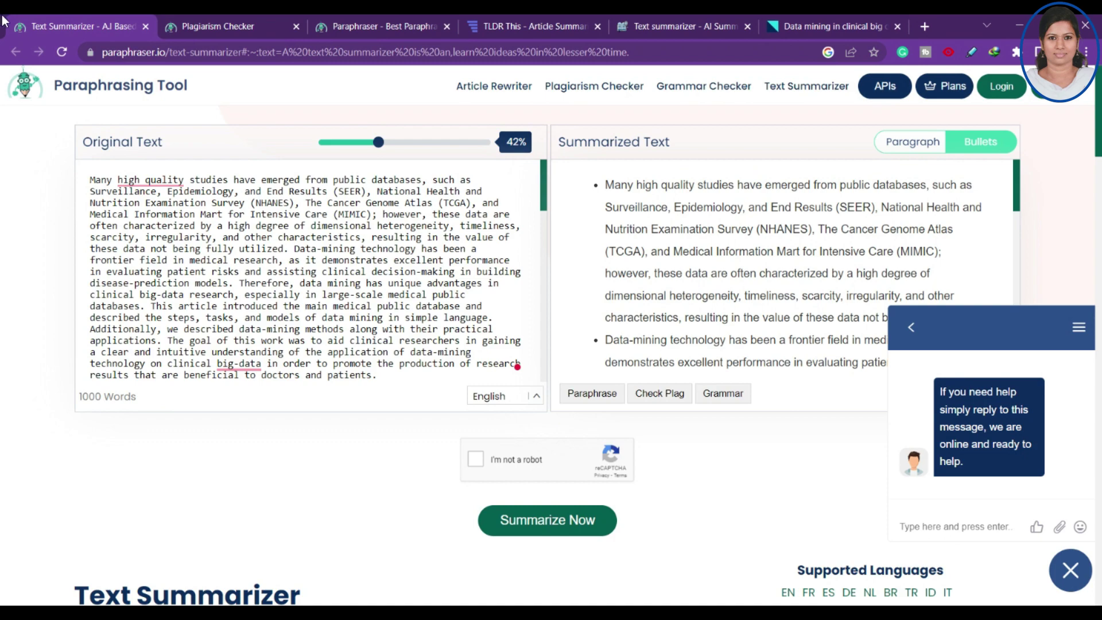
Revisit the paraphraser, TLDR This and summarizer.org pages in turn and return to the data mining research article.
left_click(377, 23)
left_click(508, 18)
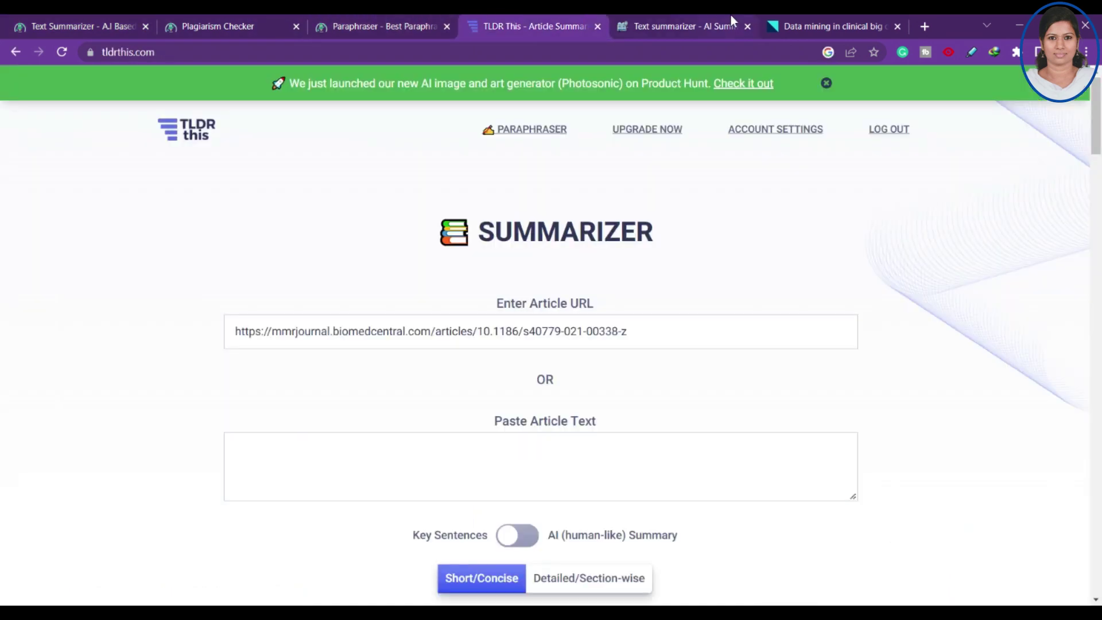
left_click(644, 19)
left_click(863, 15)
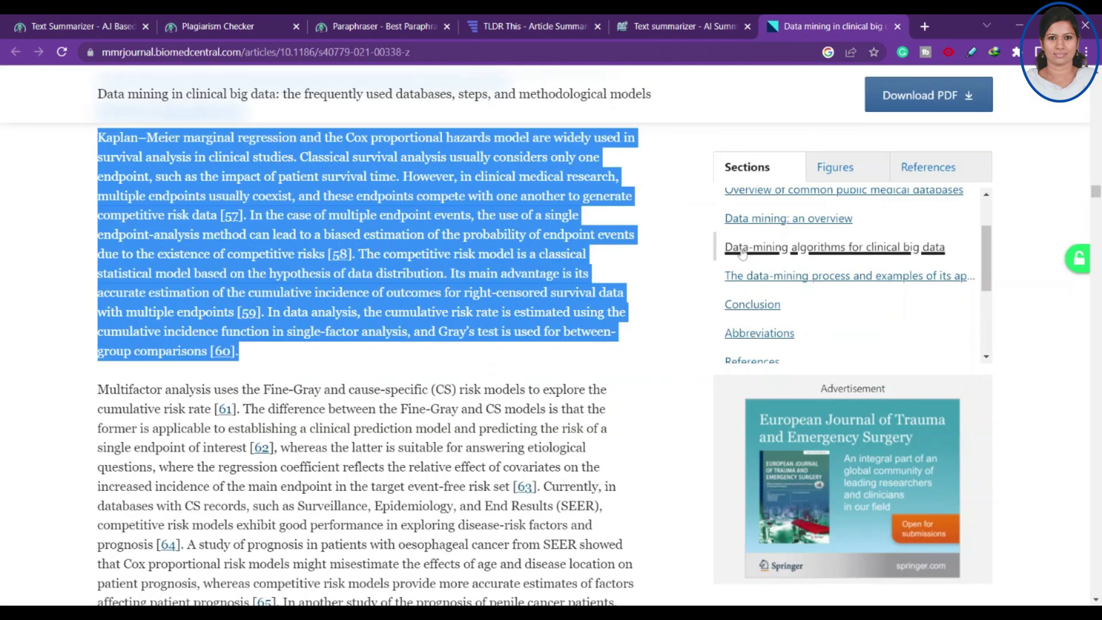